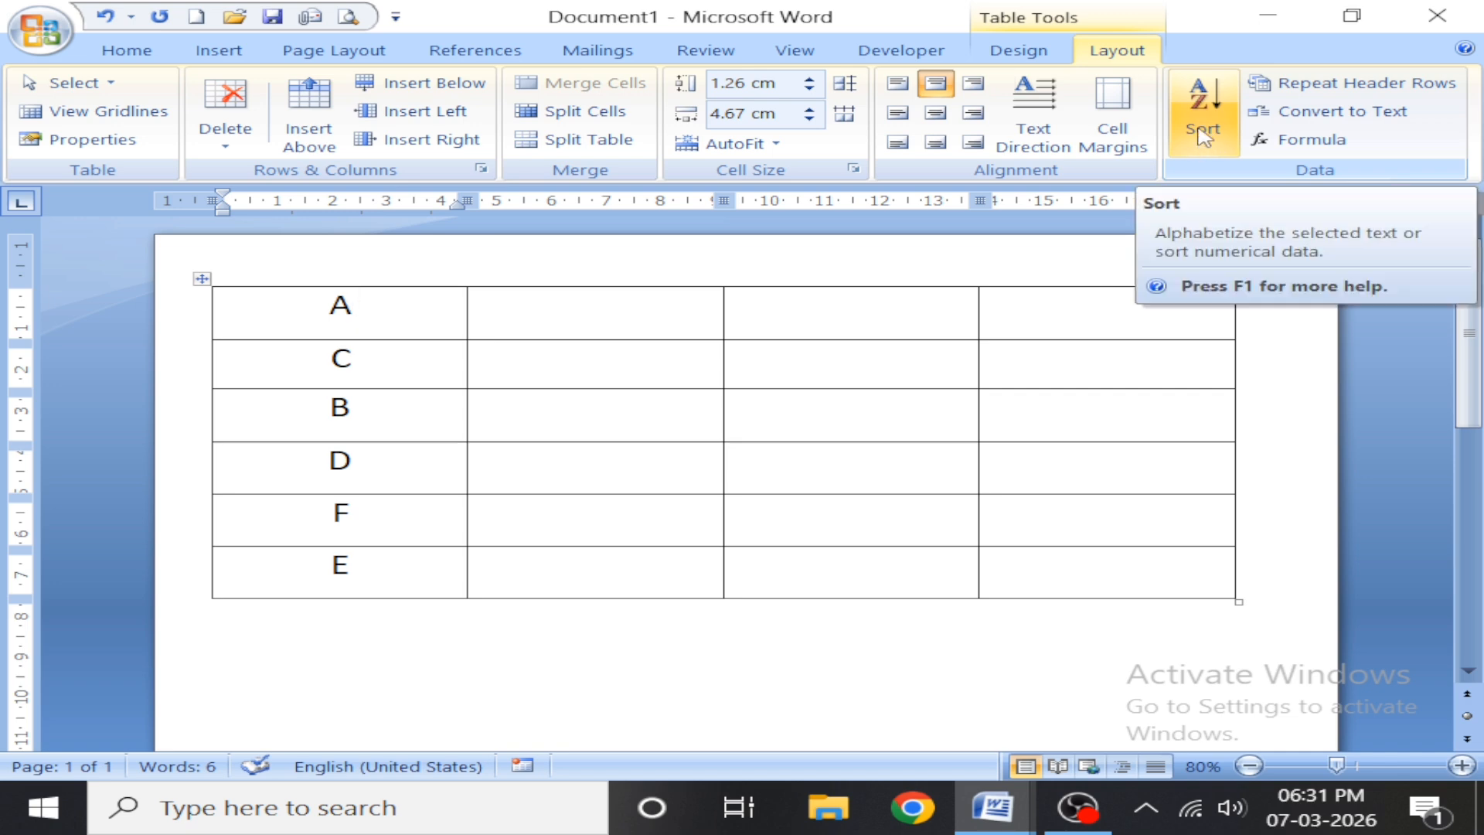
Sort the letters in the table's first column as text in ascending order, with no header row
left_click(138, 50)
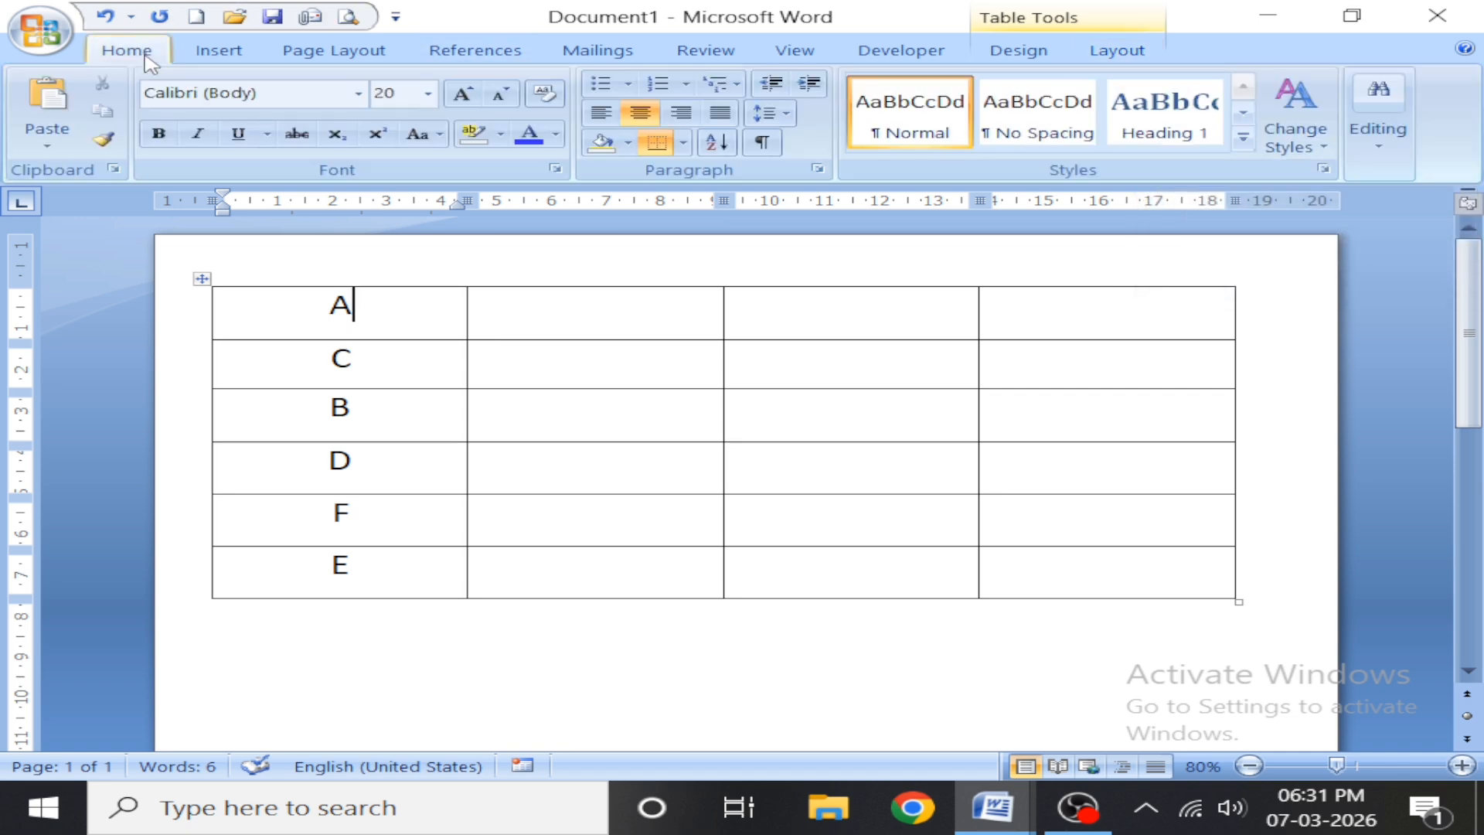
left_click(717, 145)
left_click(1113, 51)
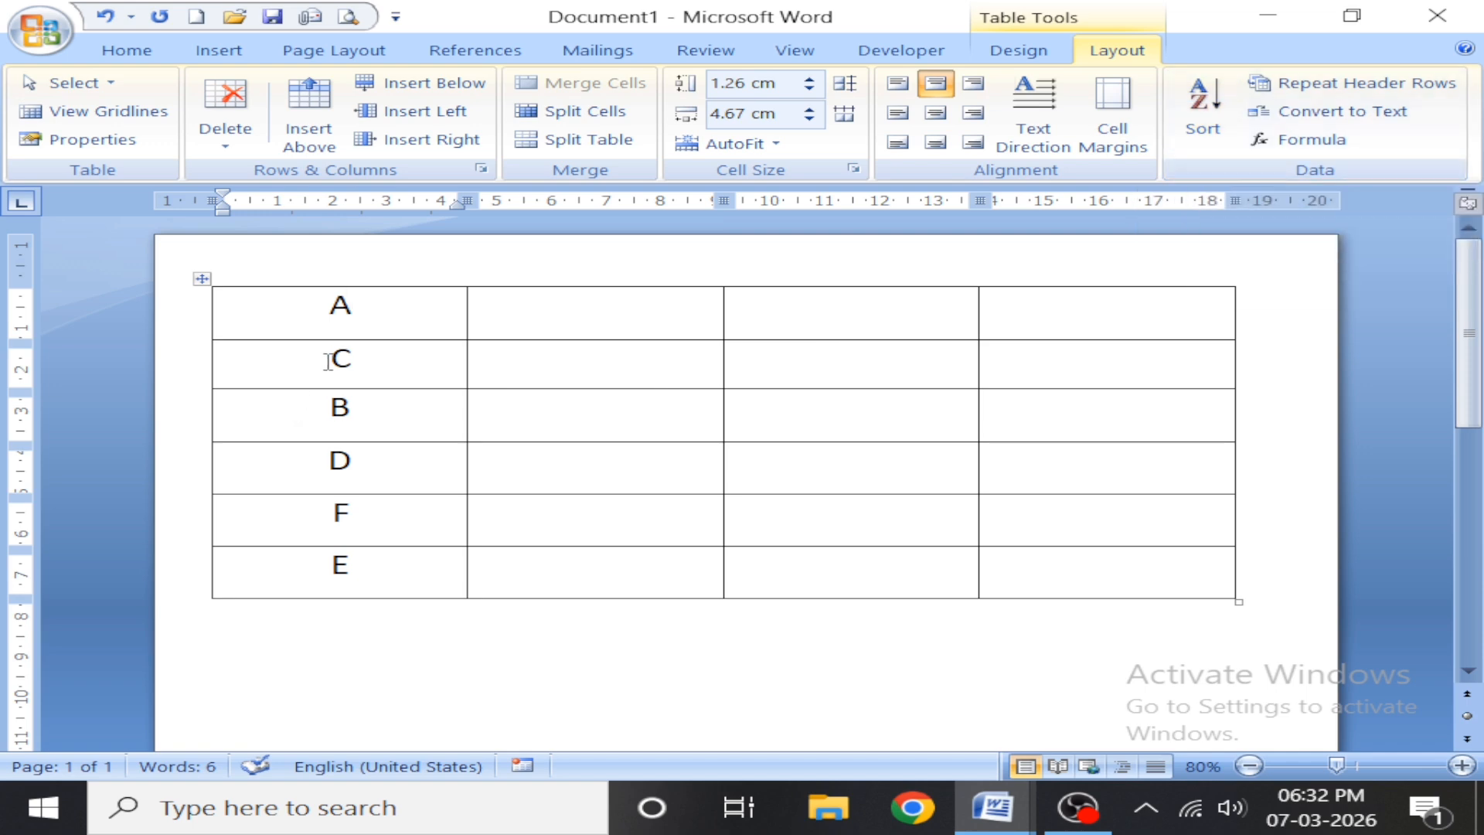
left_click(313, 307)
left_click_drag(328, 327, 340, 572)
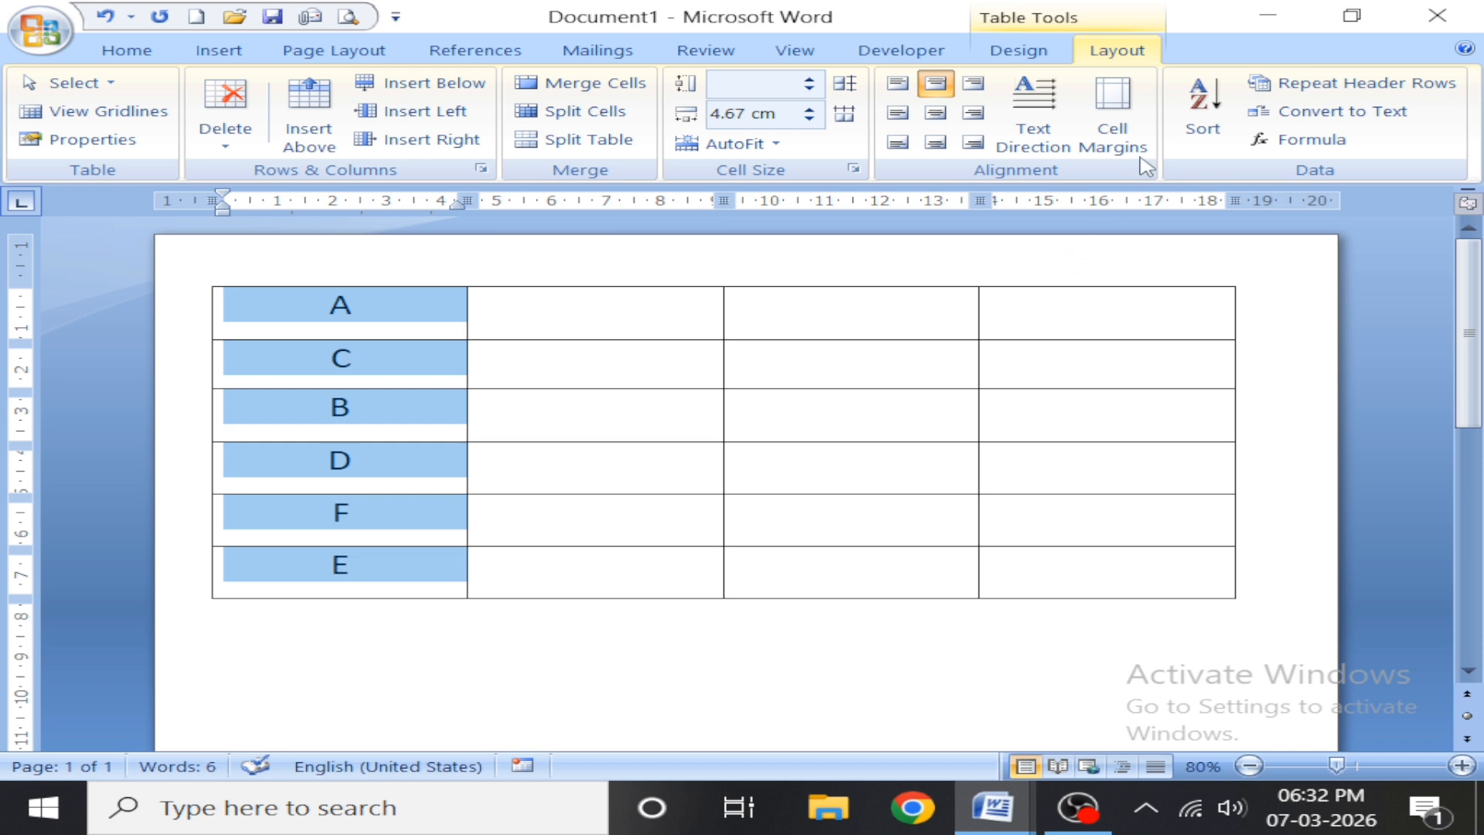
left_click(1193, 114)
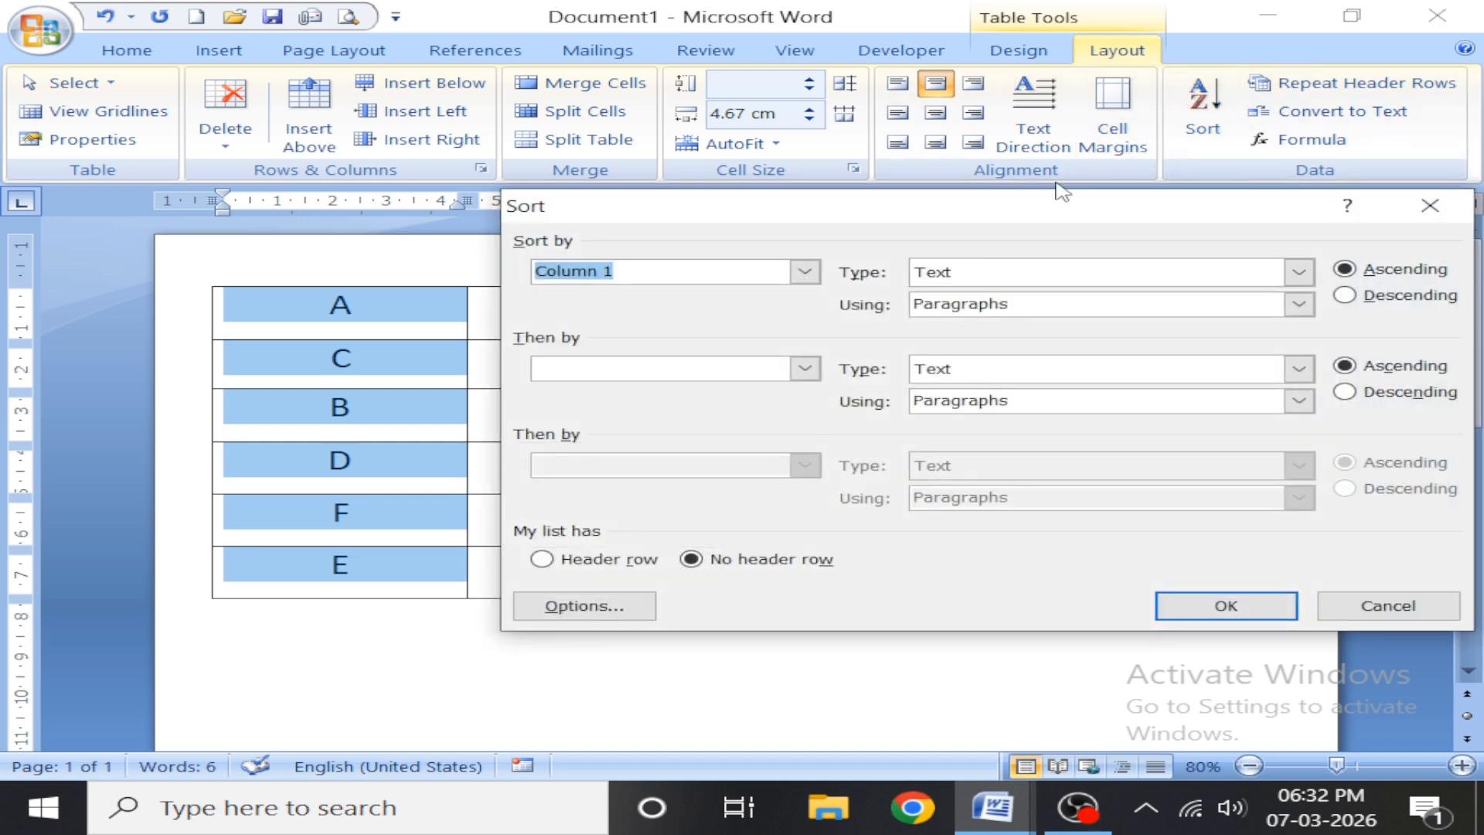
left_click_drag(1017, 212, 951, 165)
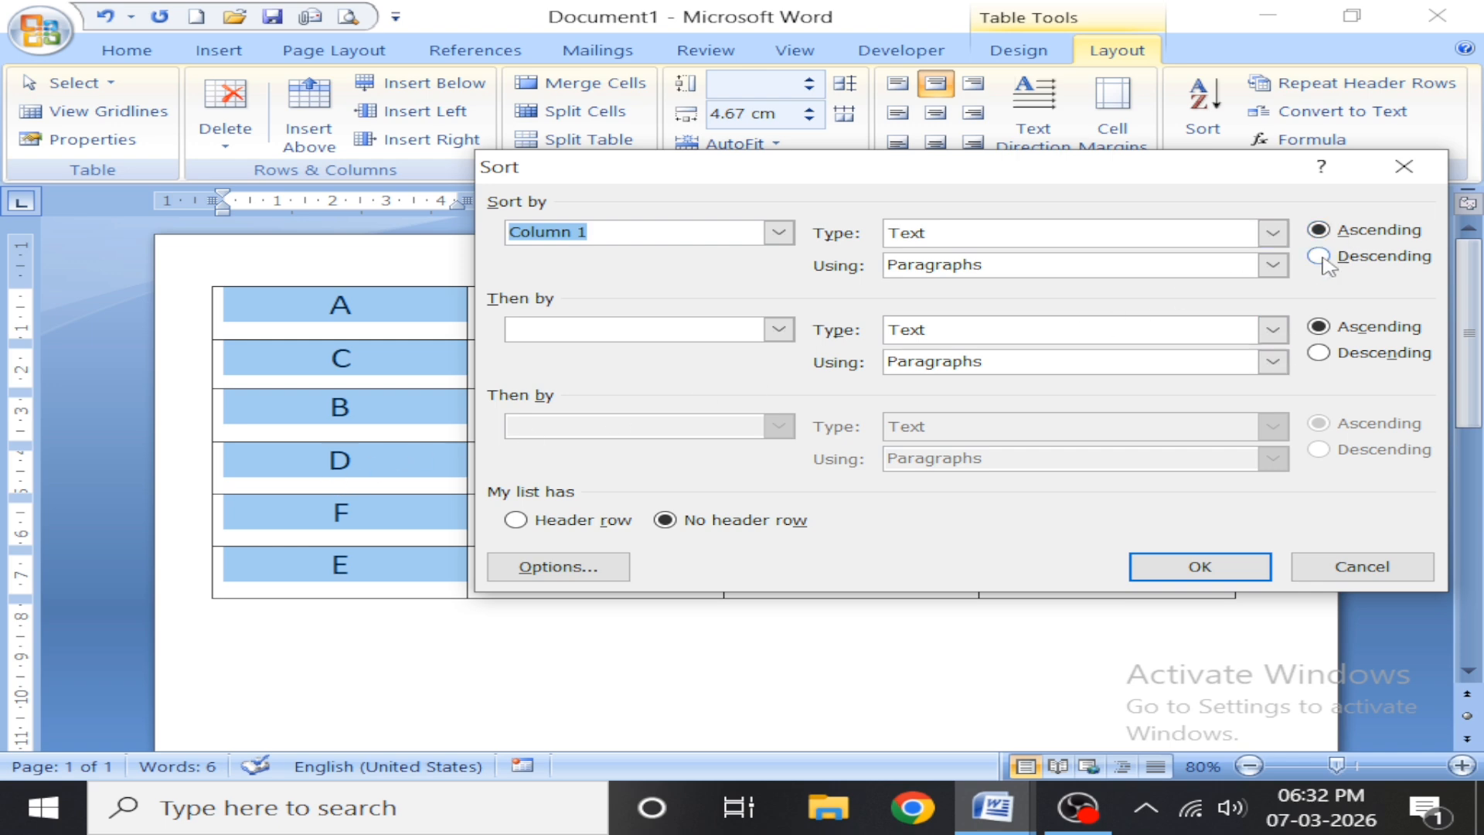
left_click(1212, 570)
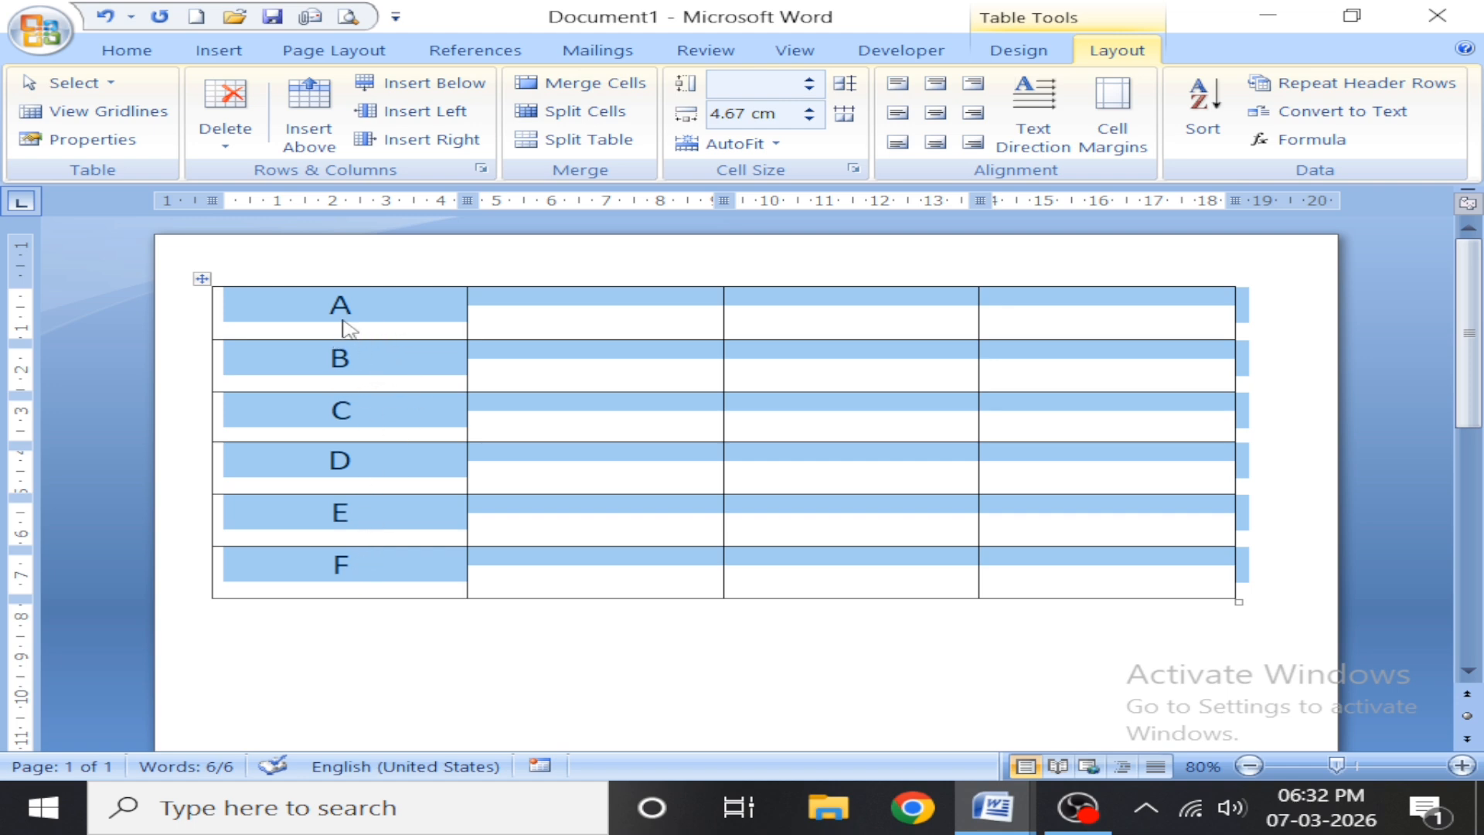
Replace the letters in the table's first column with the numbers 1, 3, 4, 6, 5 and 2, one per row
left_click_drag(320, 313, 344, 569)
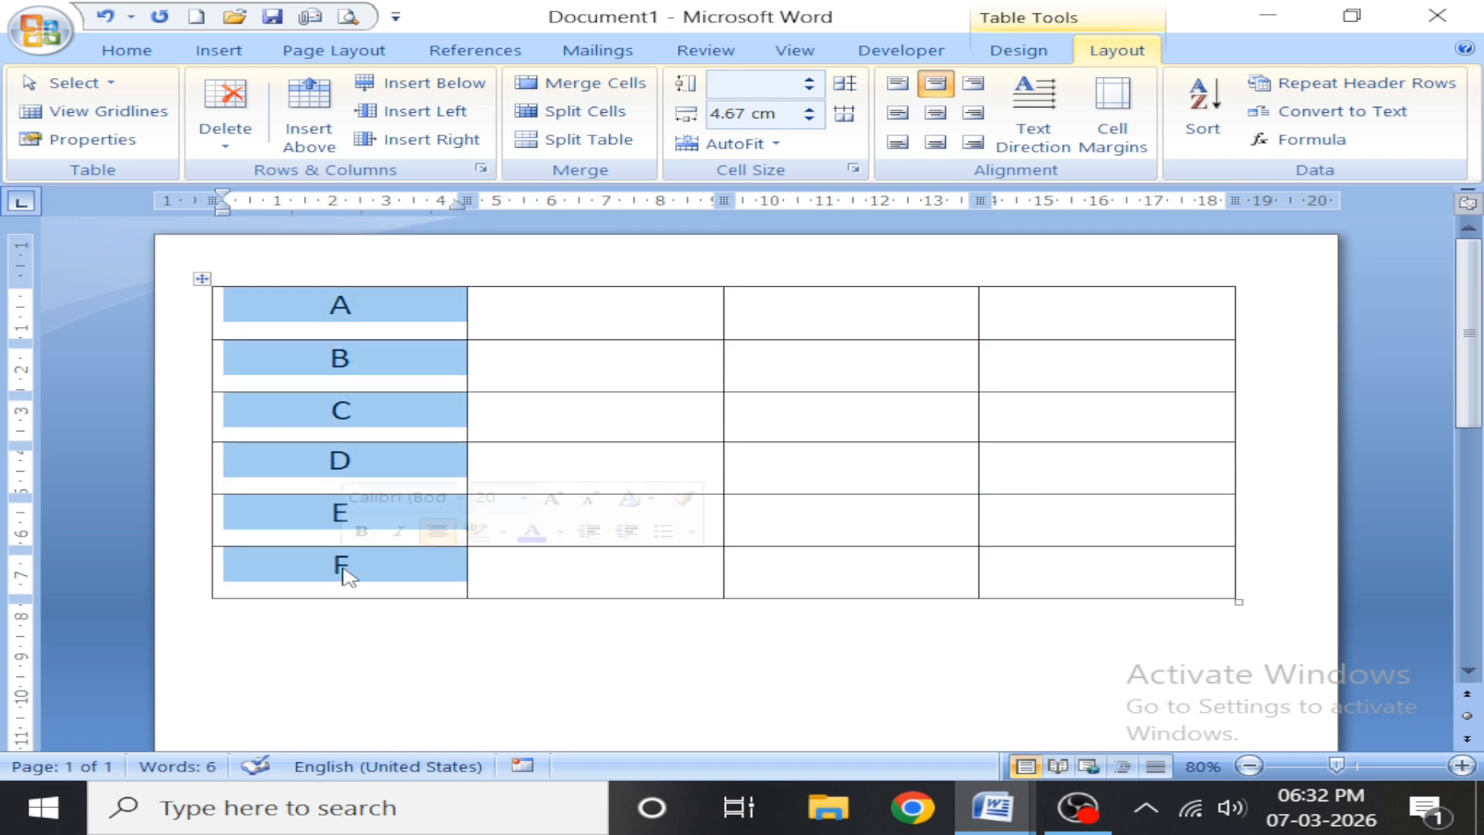
key("Delete")
type("1")
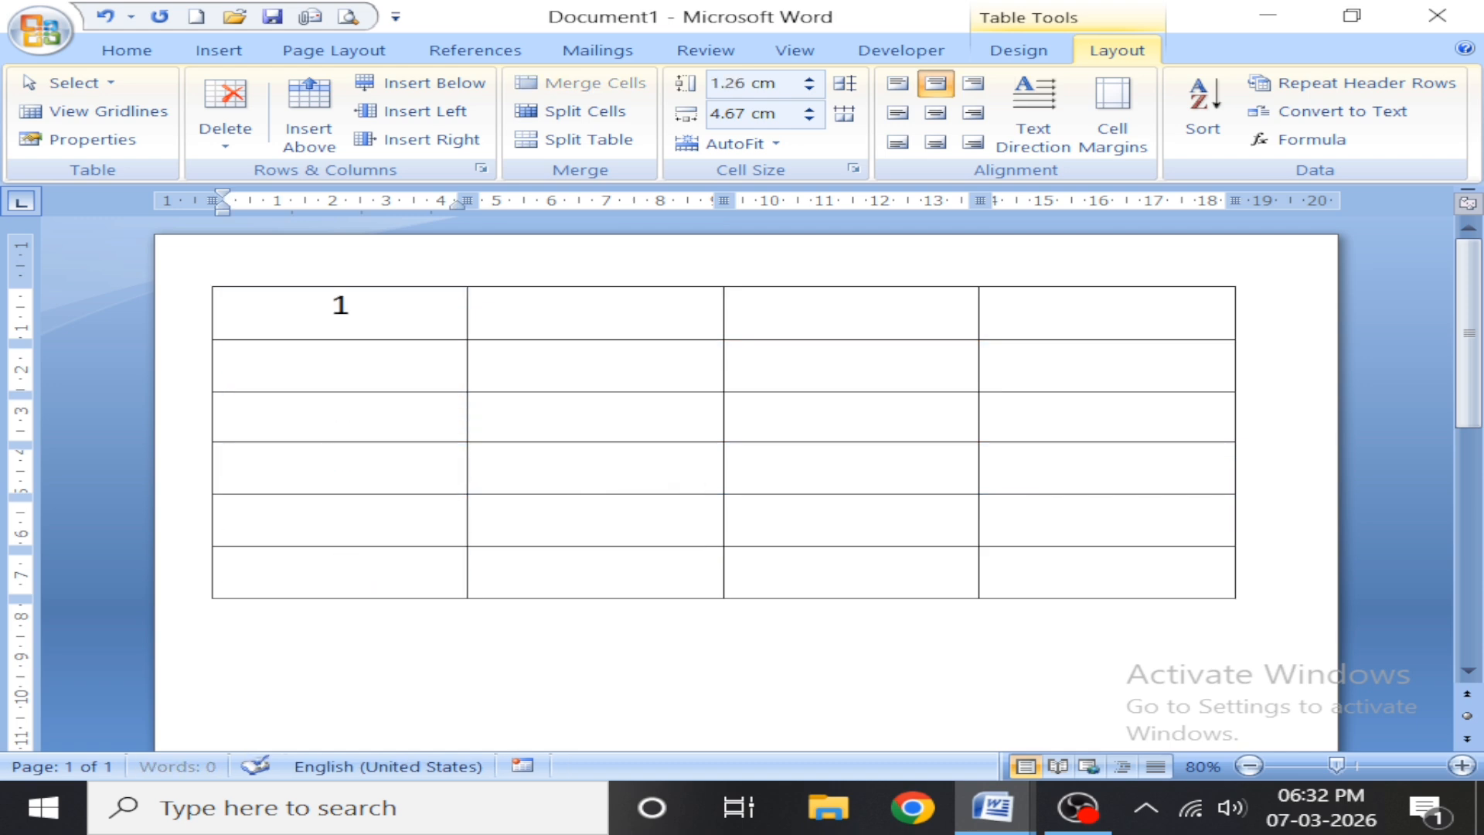
key("Down")
type("3")
key("Down")
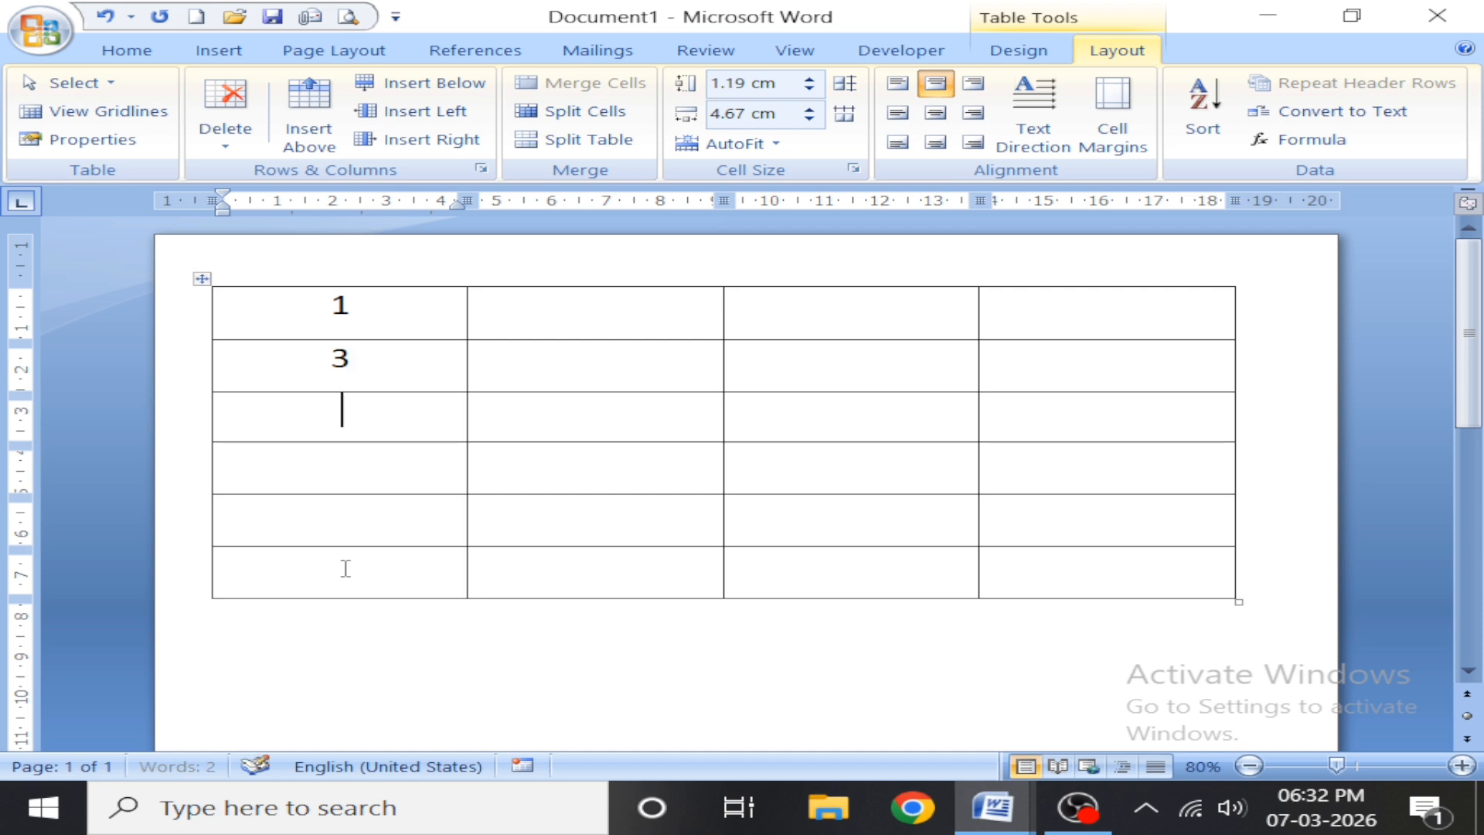
type("4")
key("Down")
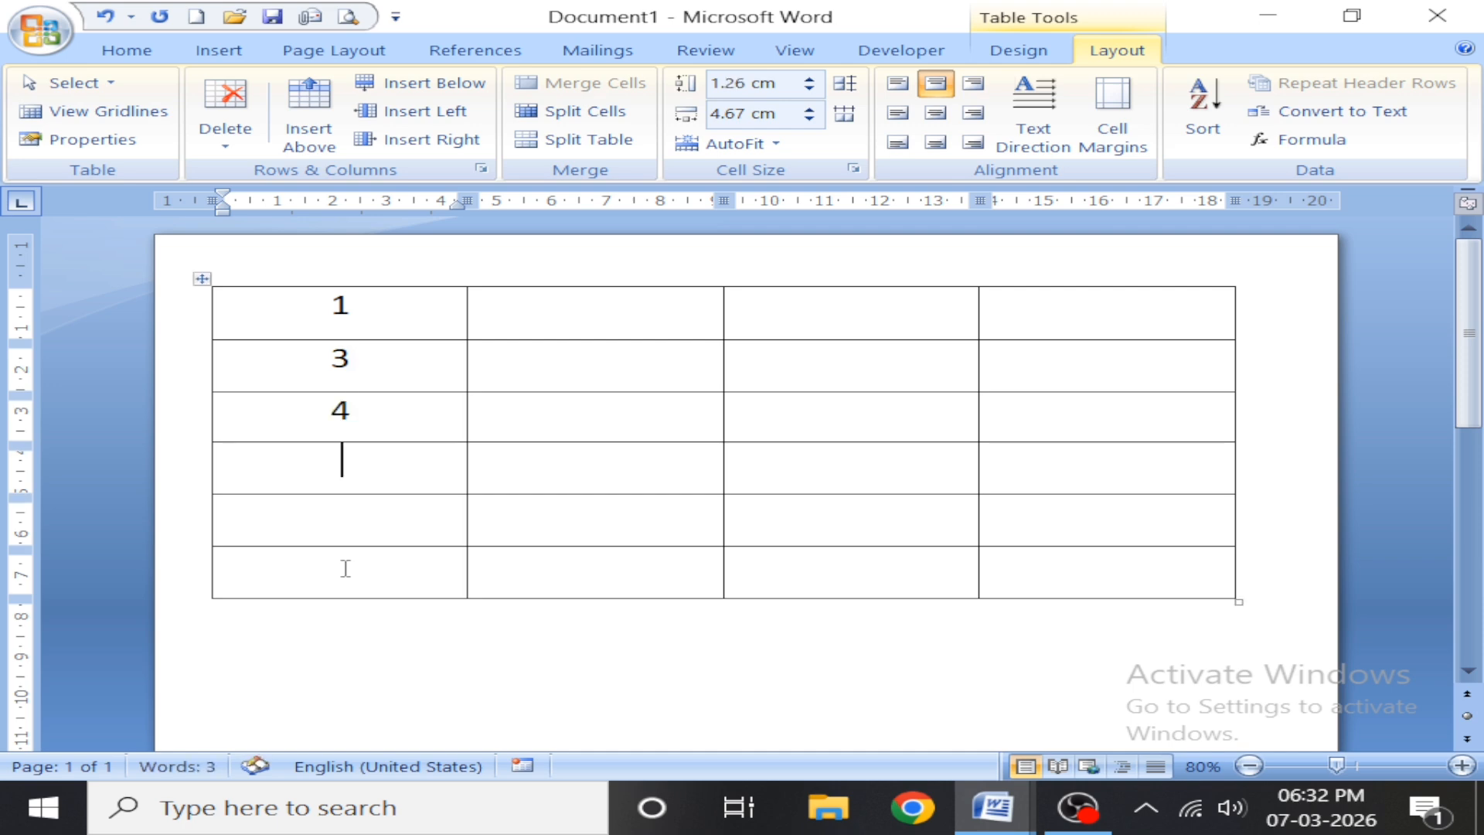
type("6")
key("Down")
type("5")
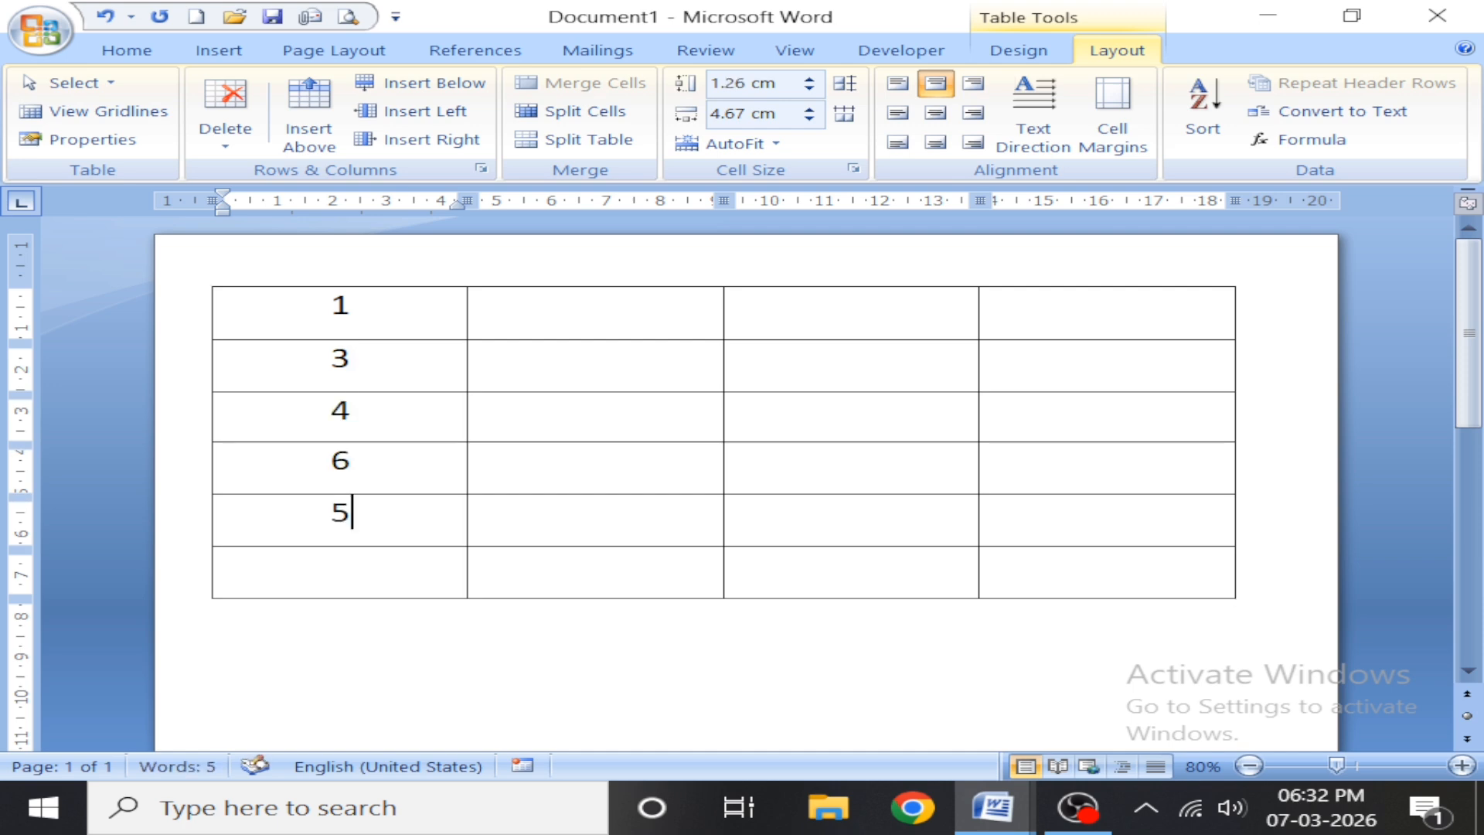
left_click(345, 567)
type("2")
Sort the numbers in the table's first column in ascending order
left_click_drag(325, 307, 387, 569)
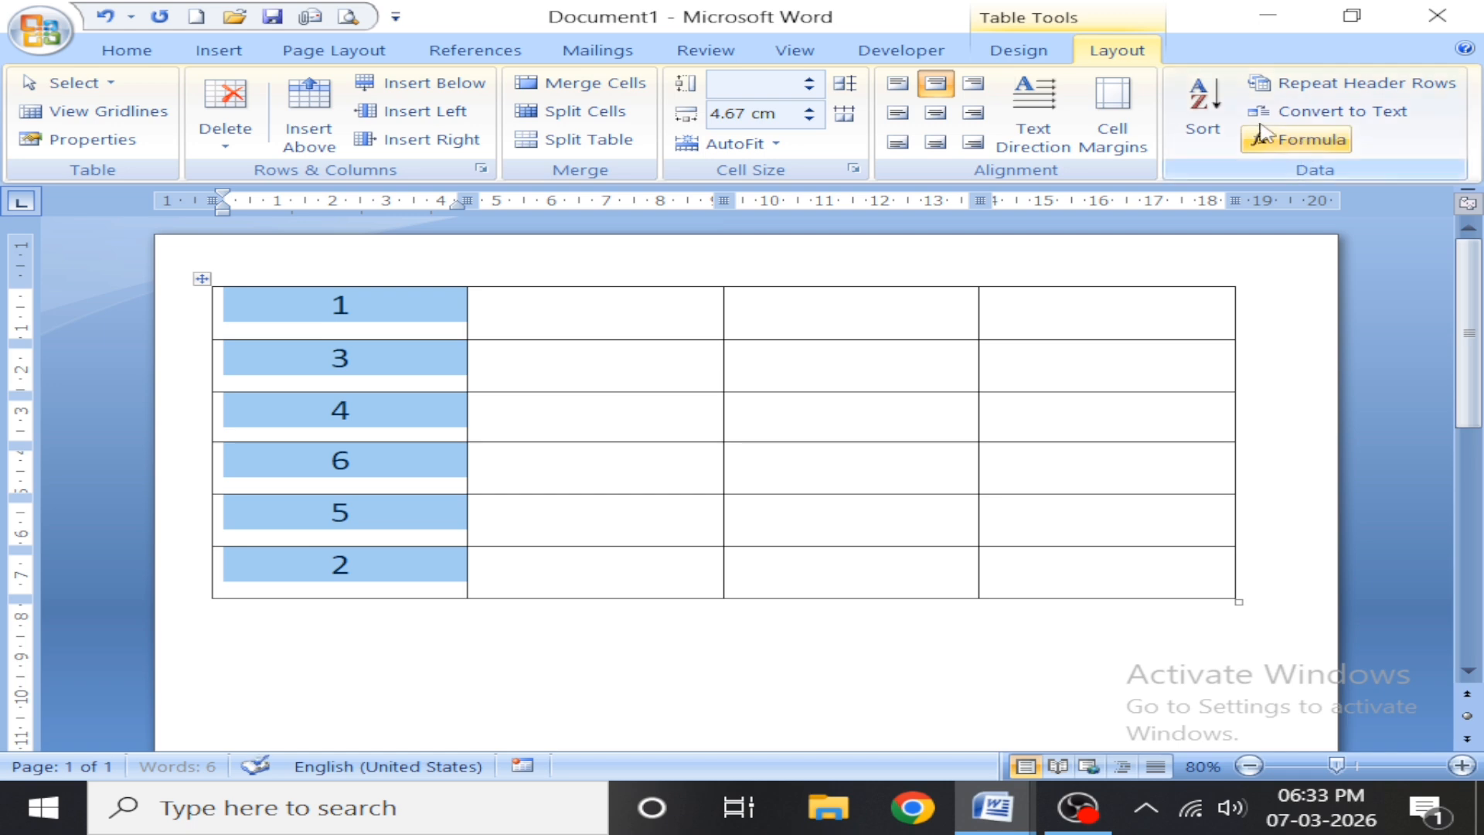
left_click(1204, 105)
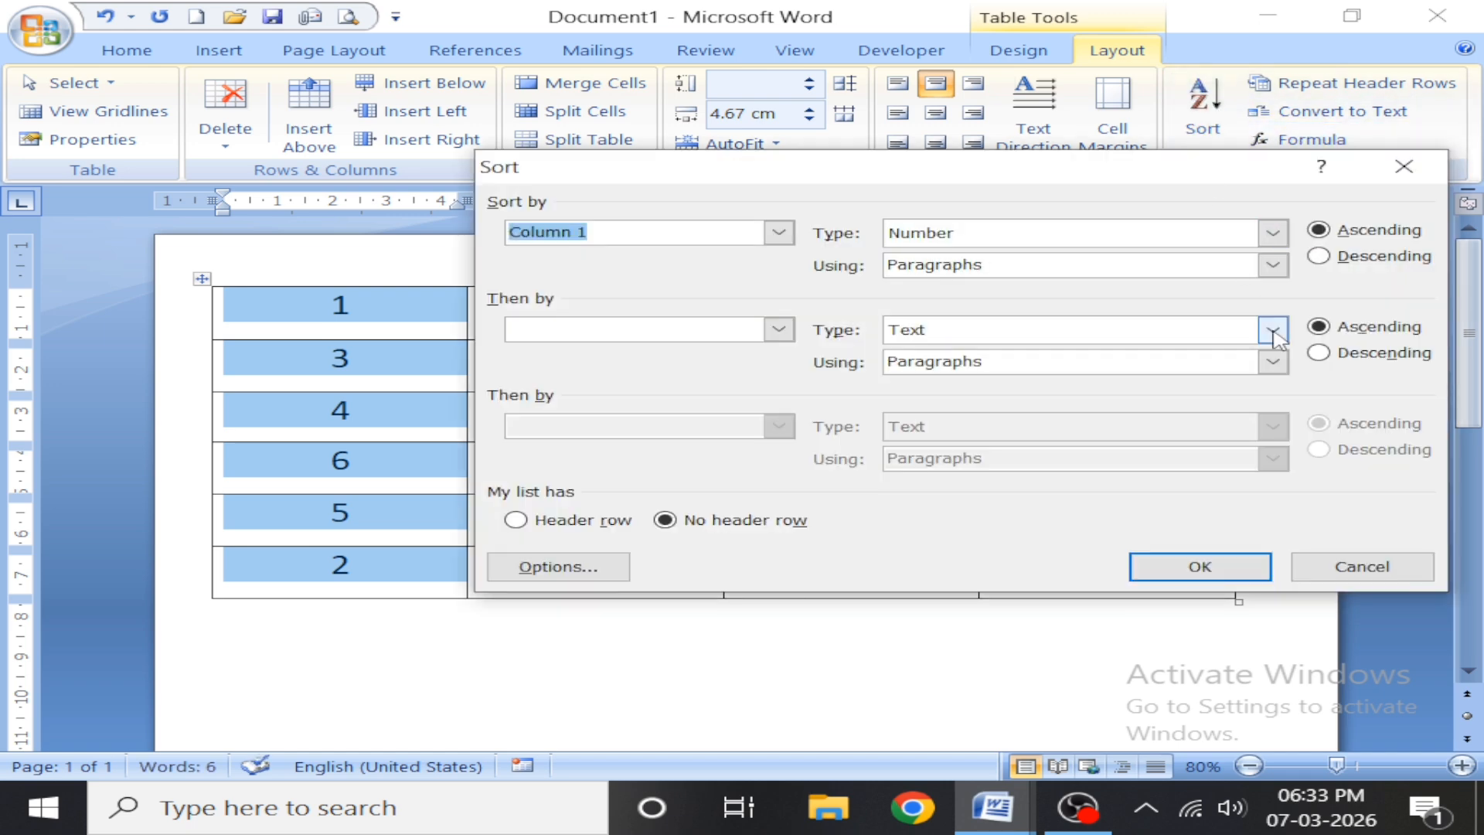
left_click(1203, 569)
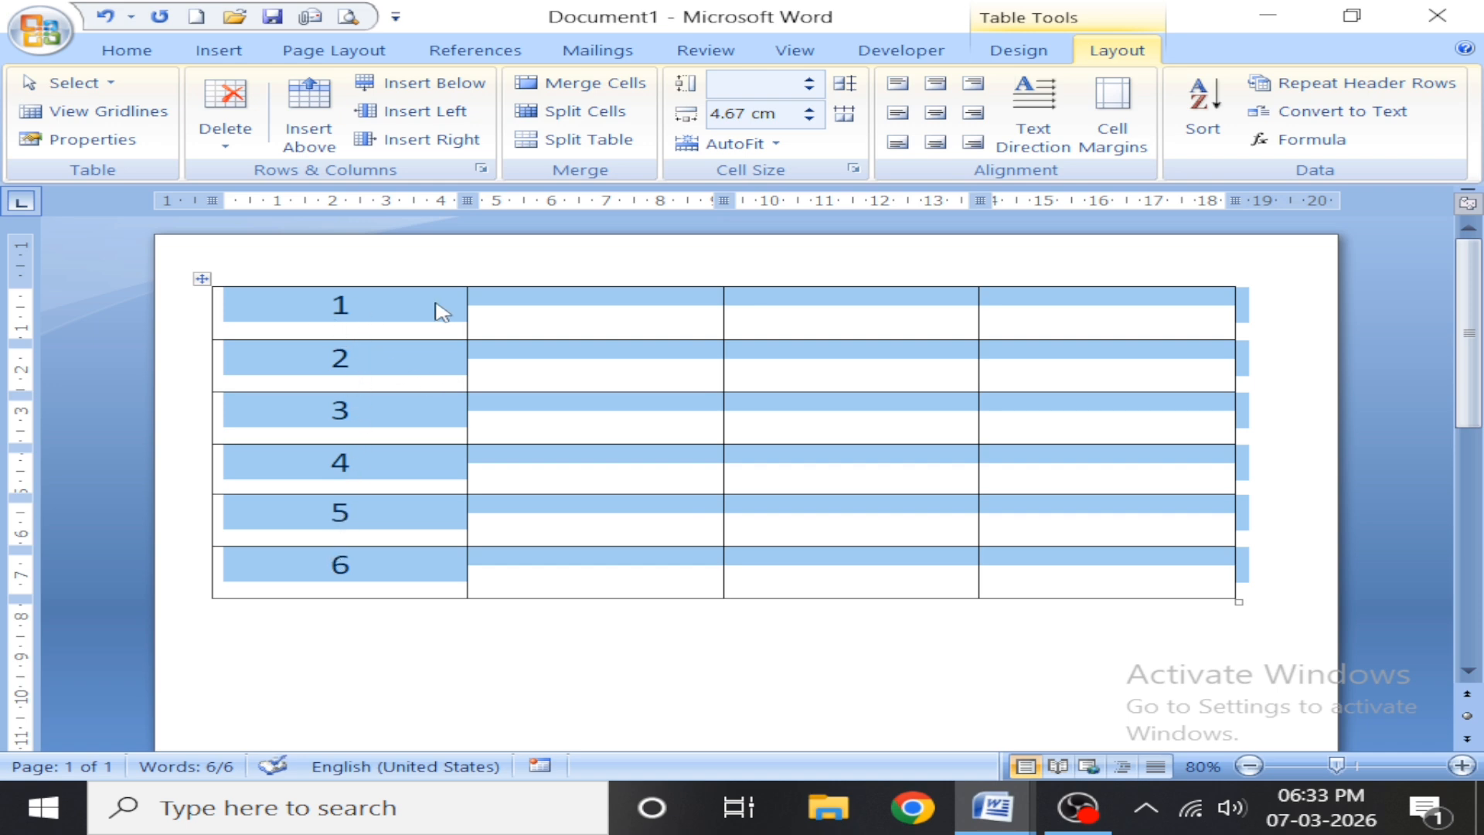
Sort the table by the numbers in Column 1 in descending order
left_click(1204, 108)
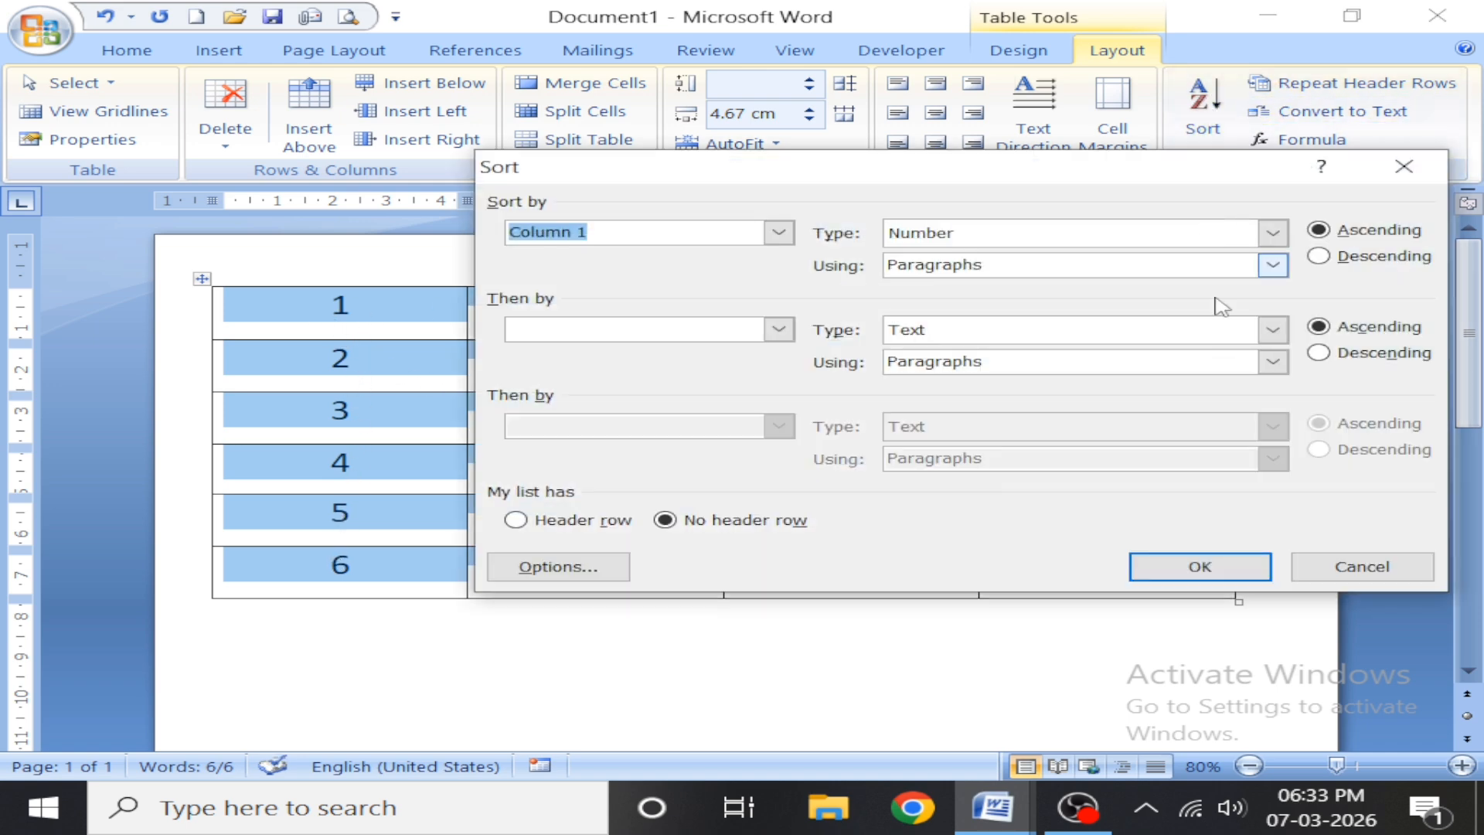
left_click(1331, 258)
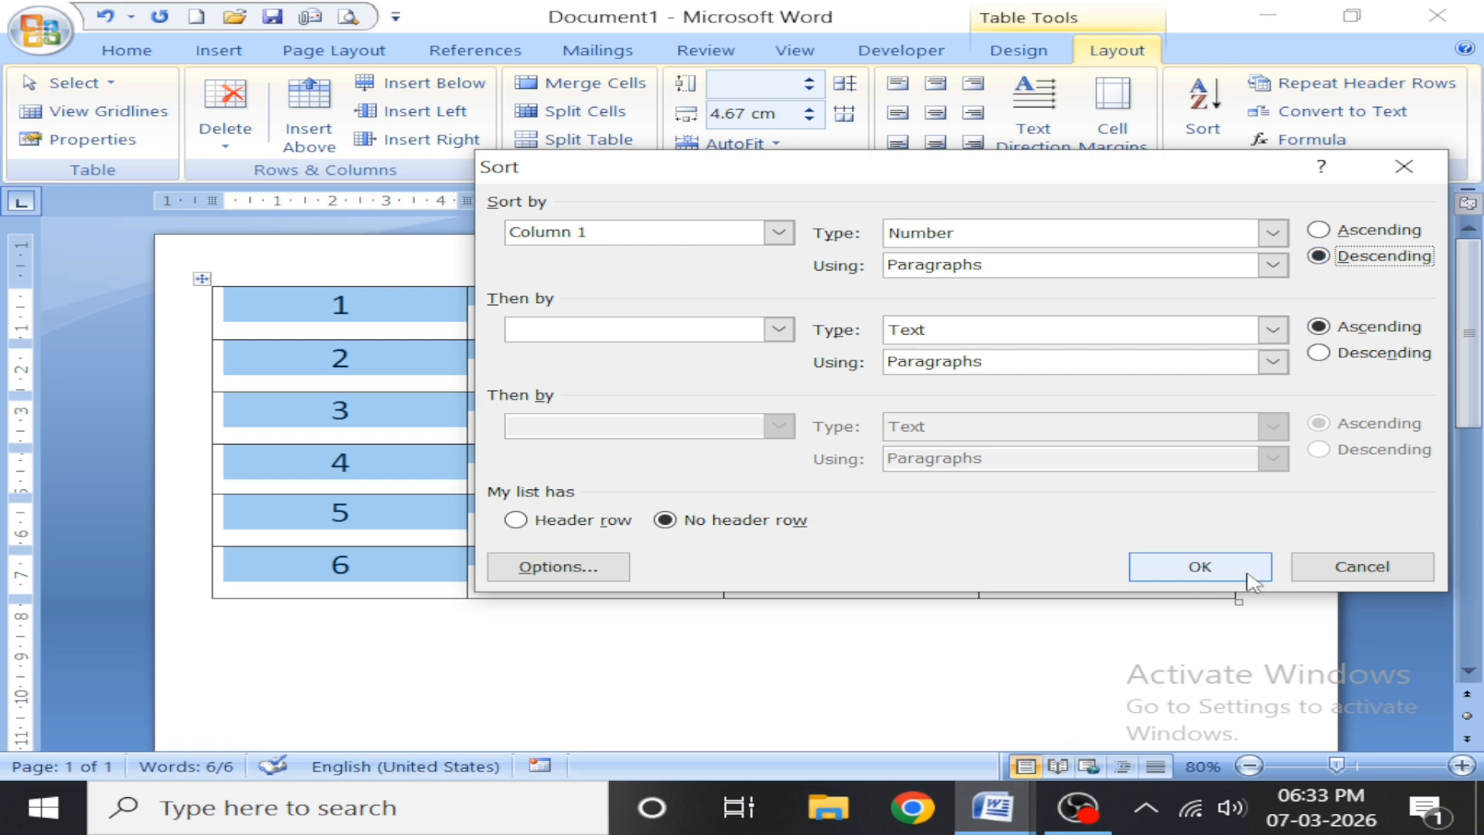
left_click(1201, 568)
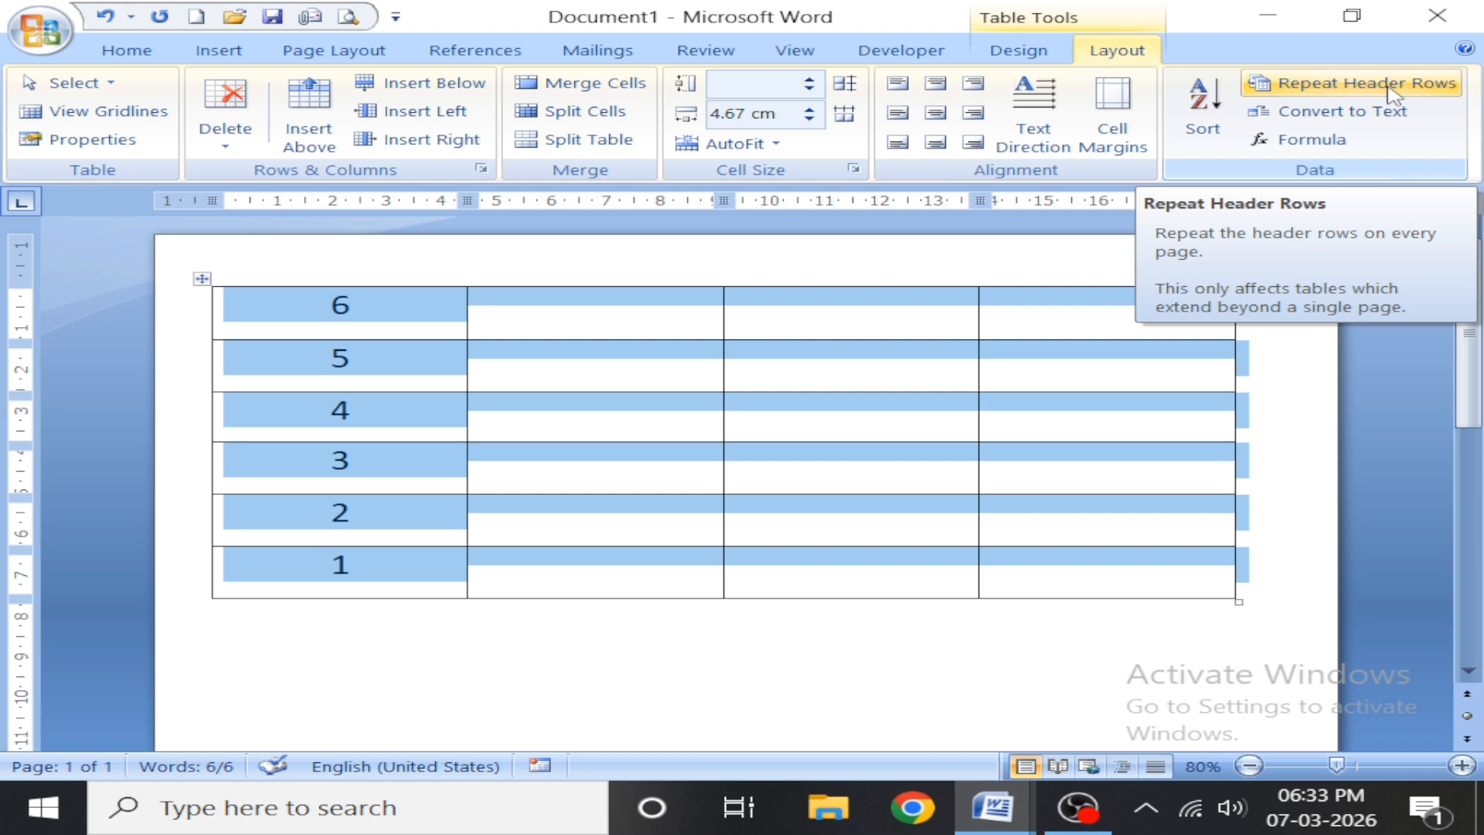
Switch to Document2 and check the Repeat Header Rows setting for the table's NAME, CLASS, SCHOOL, SUBJECT row
left_click(1005, 820)
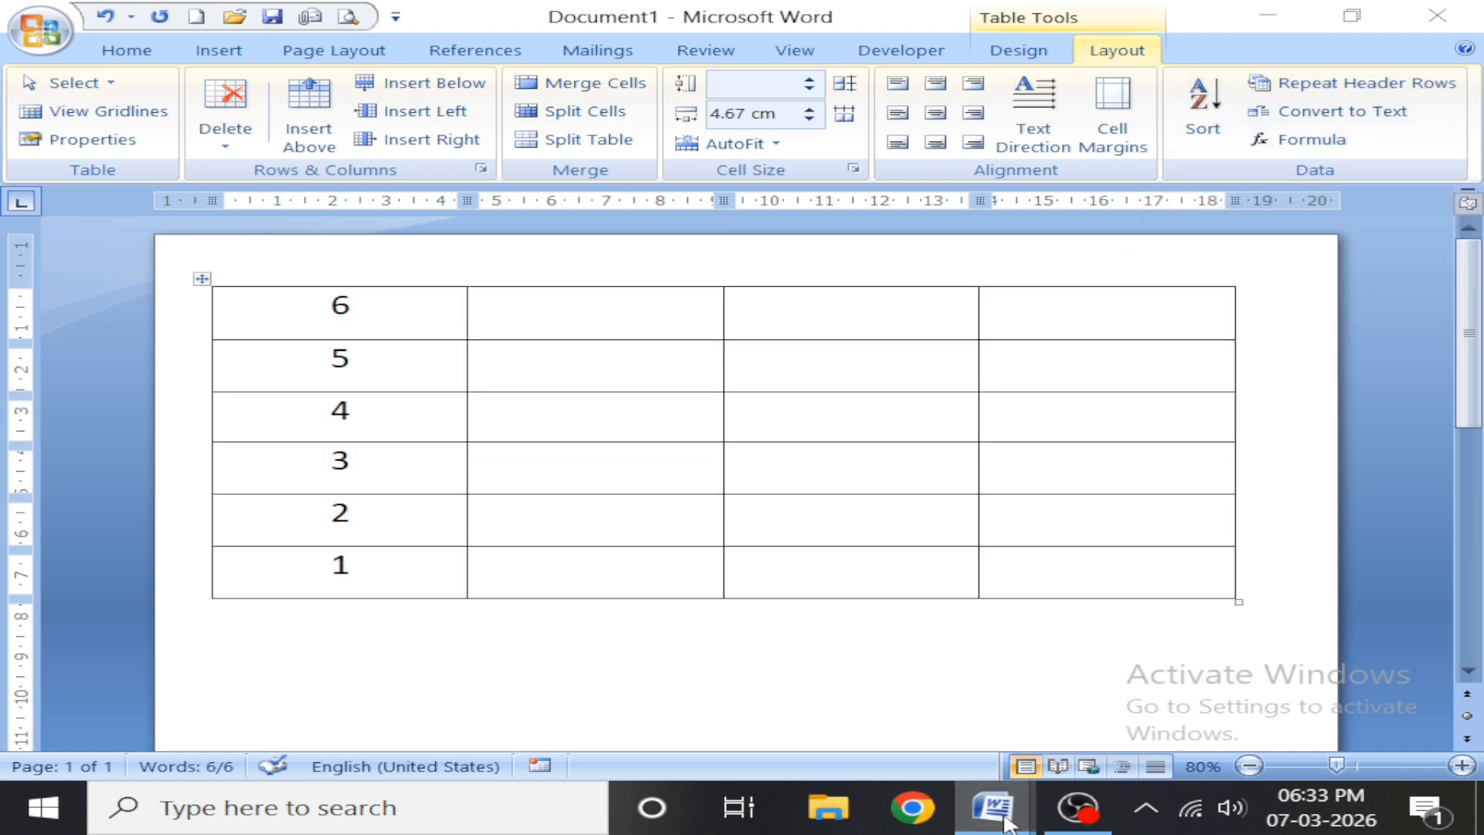
left_click(994, 706)
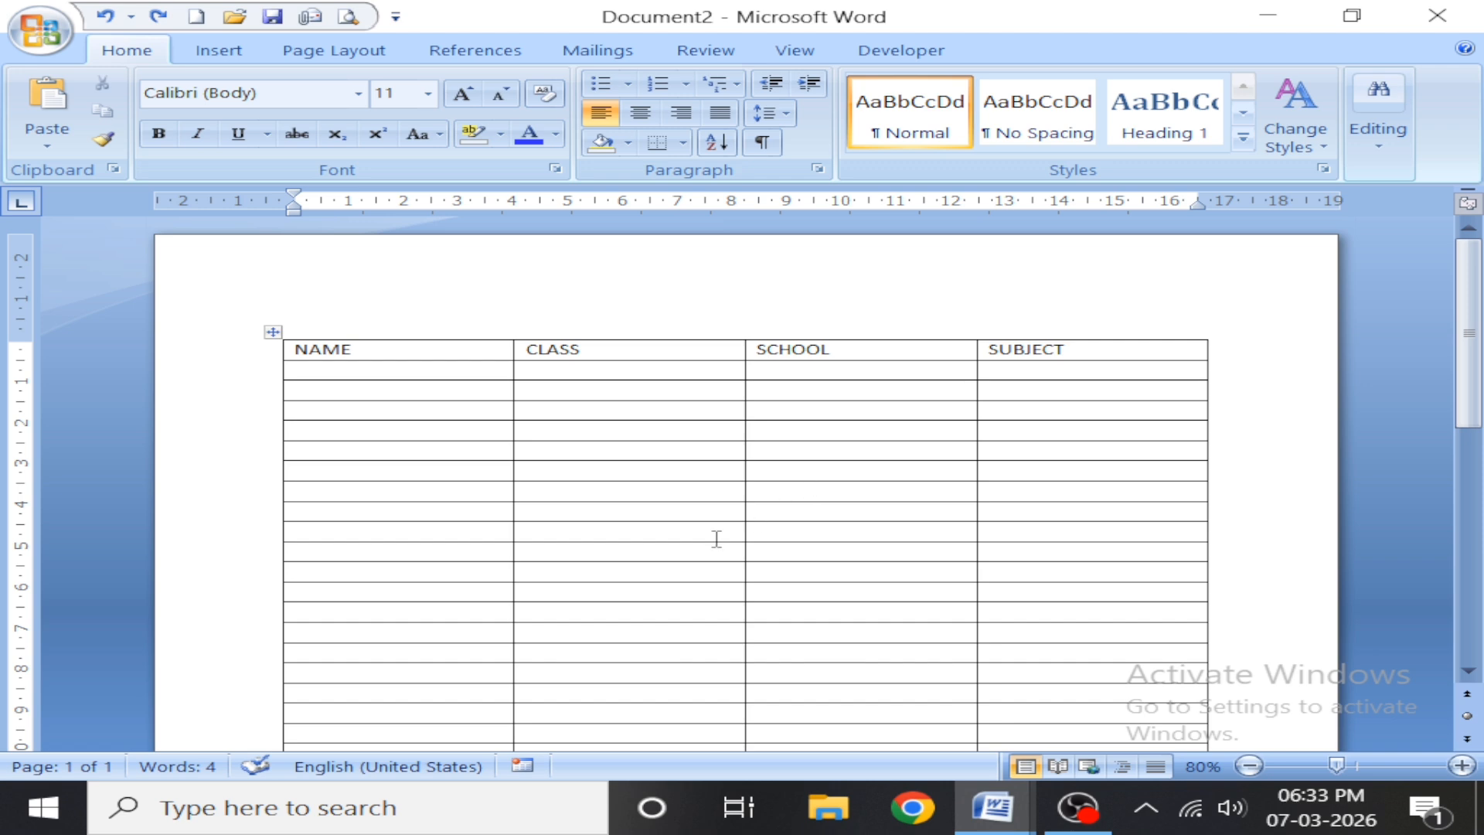
left_click(447, 349)
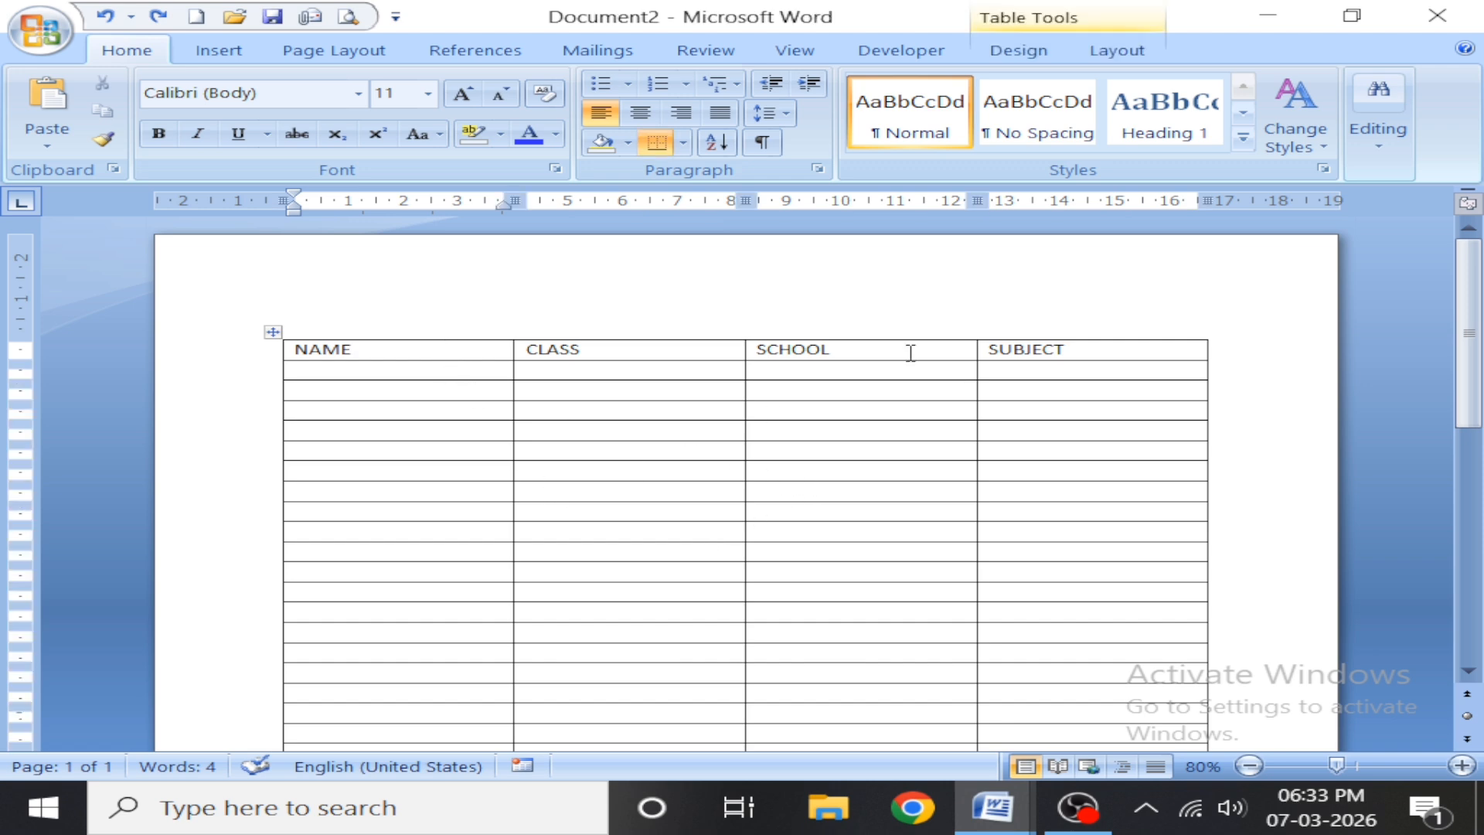
left_click(1113, 51)
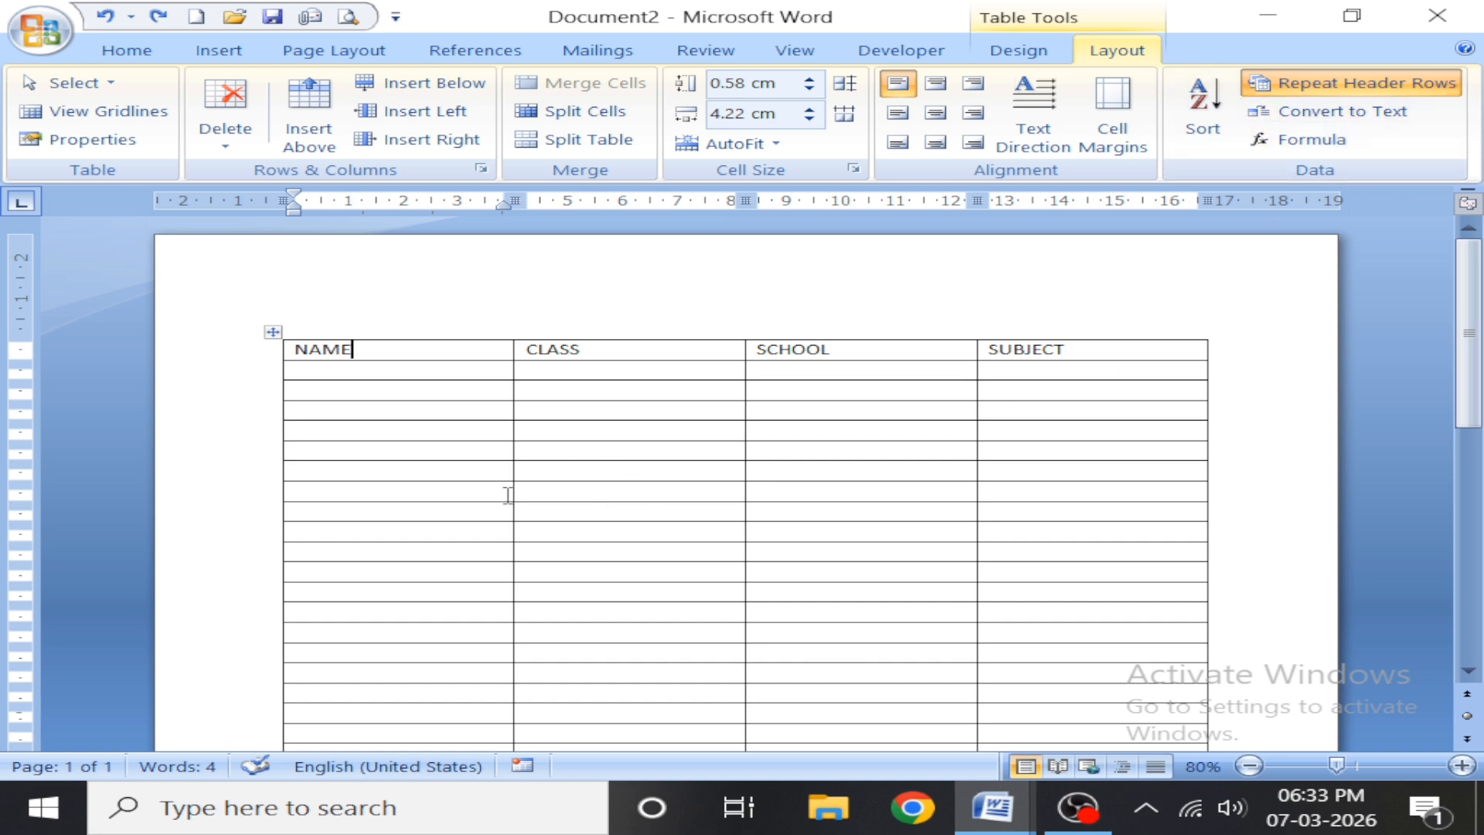
scroll(499, 487, "down", 1)
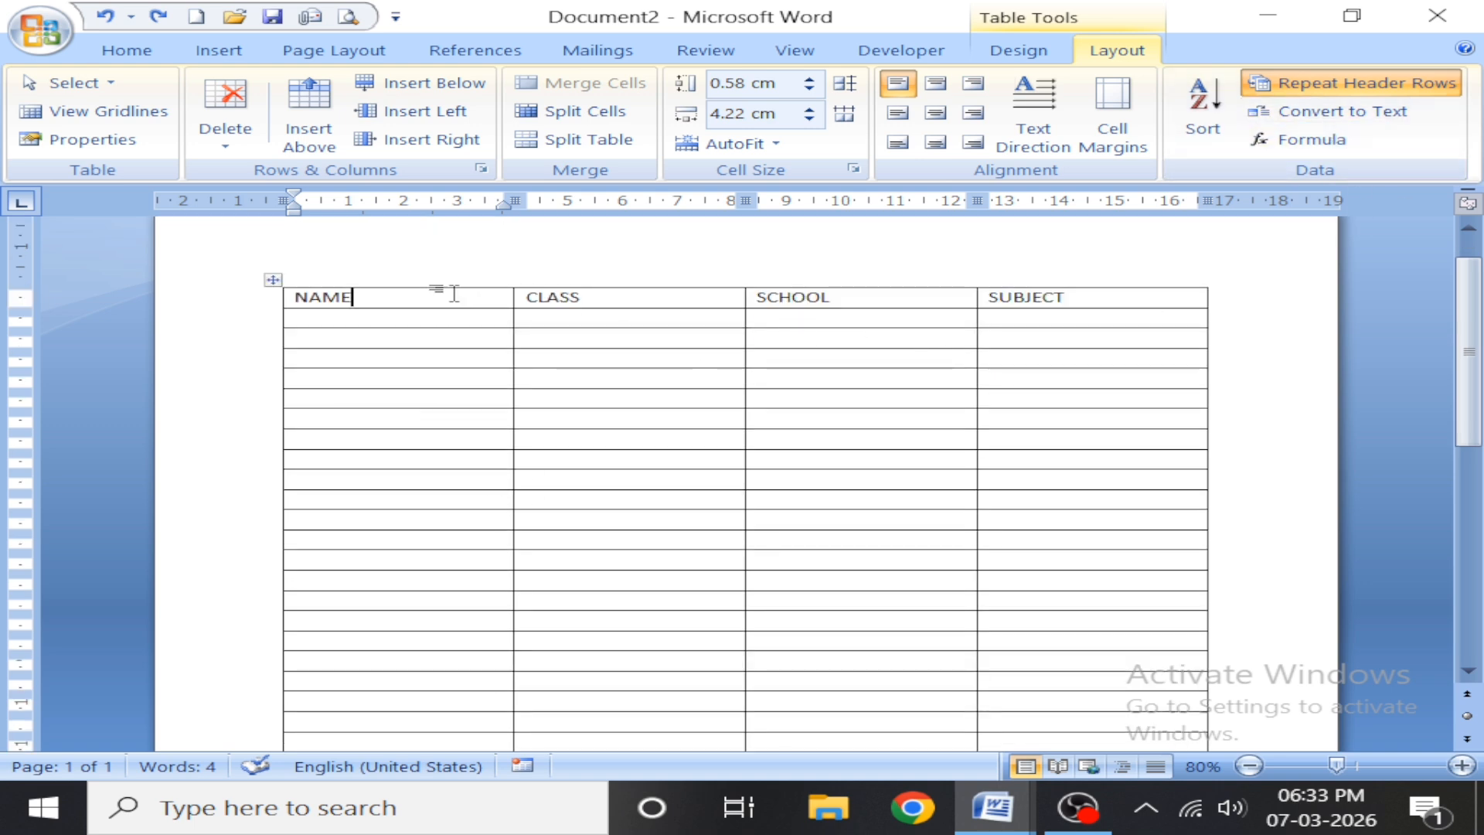
scroll(851, 431, "down", 10)
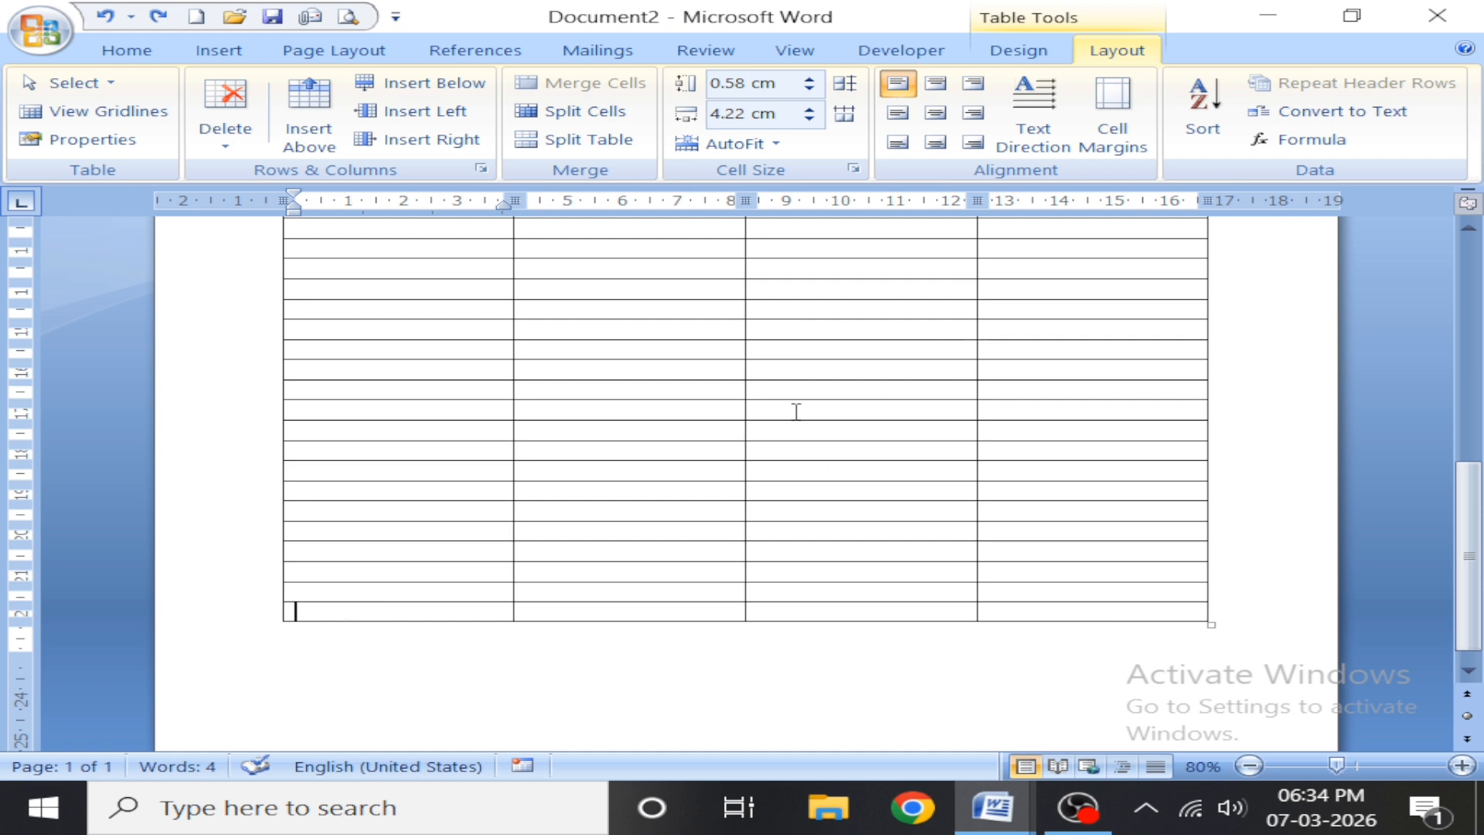
Insert three rows at the end of the table so it continues onto the second page, and review the repeated header row
left_click(424, 83)
scroll(433, 544, "down", 2)
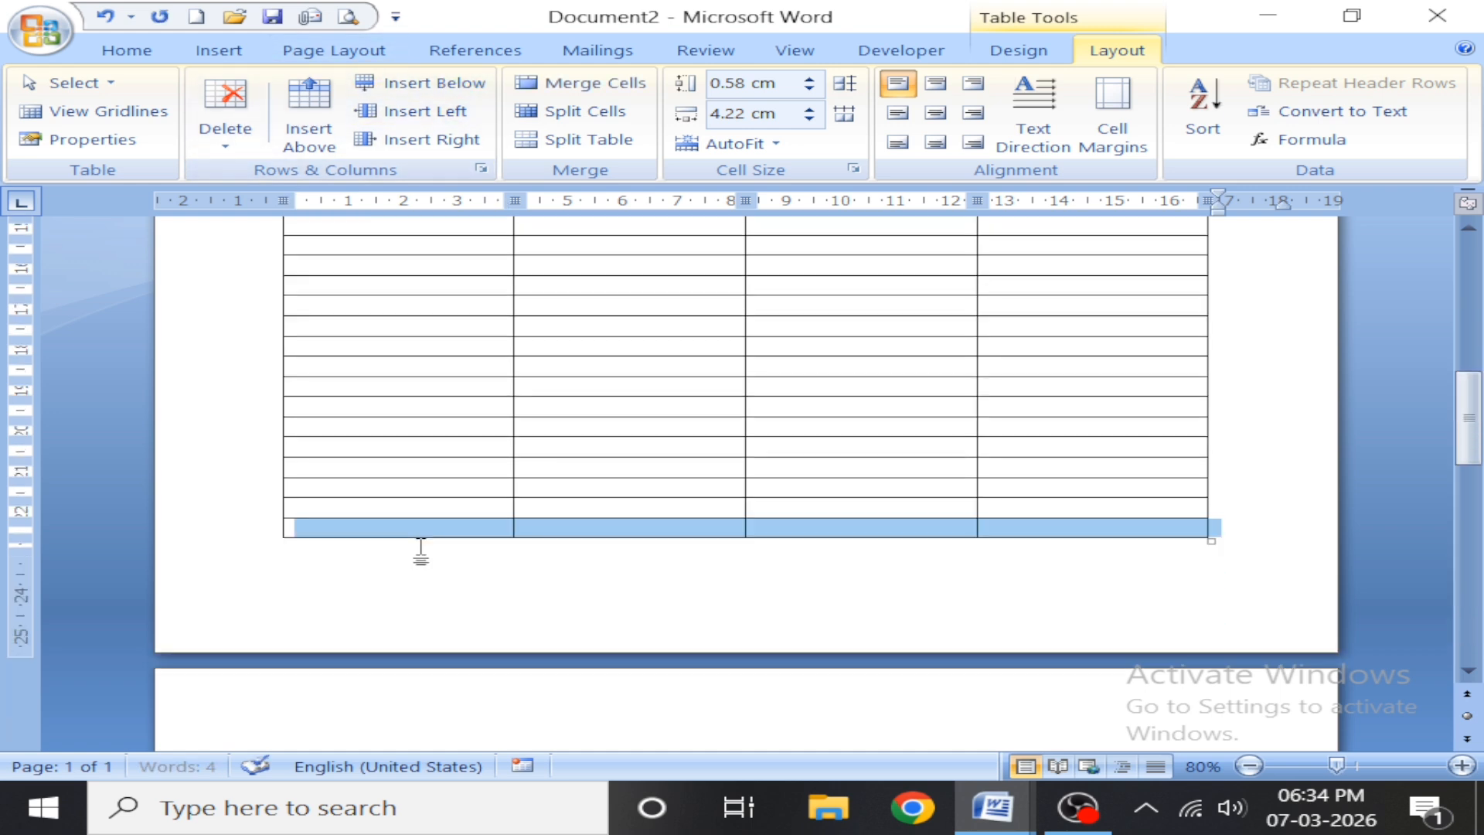
left_click(426, 79)
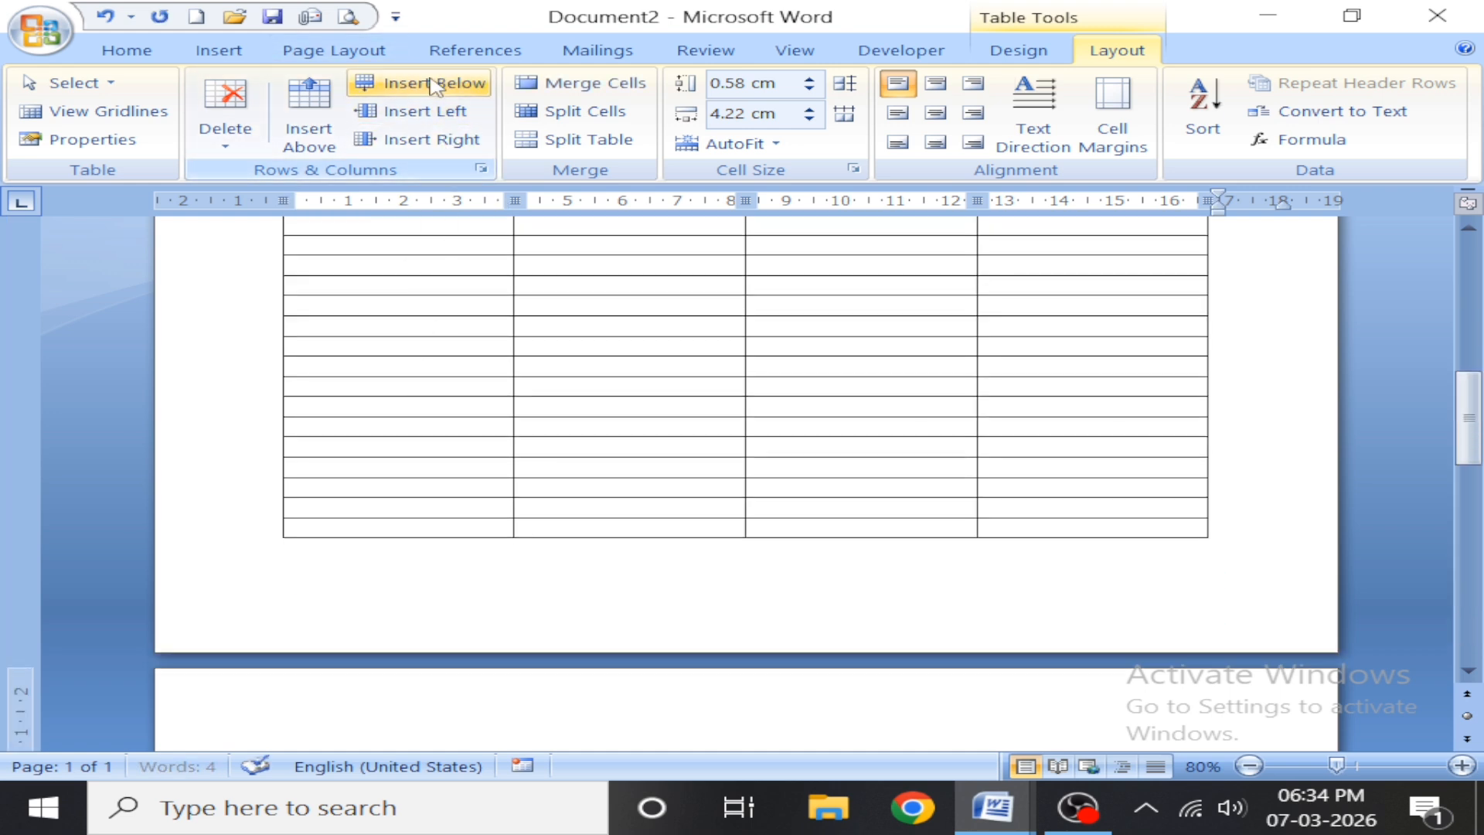
left_click(408, 526)
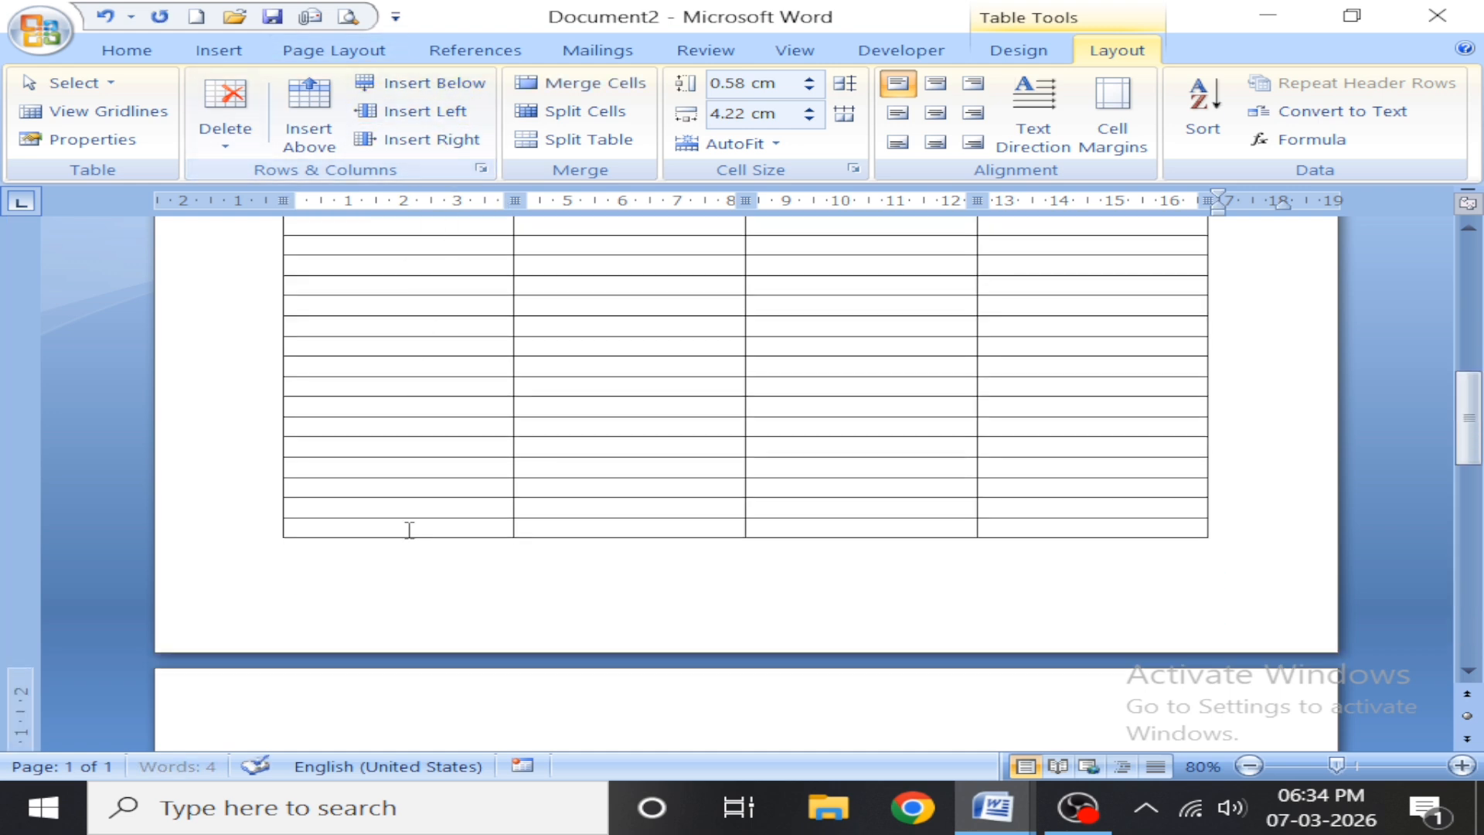
left_click(426, 83)
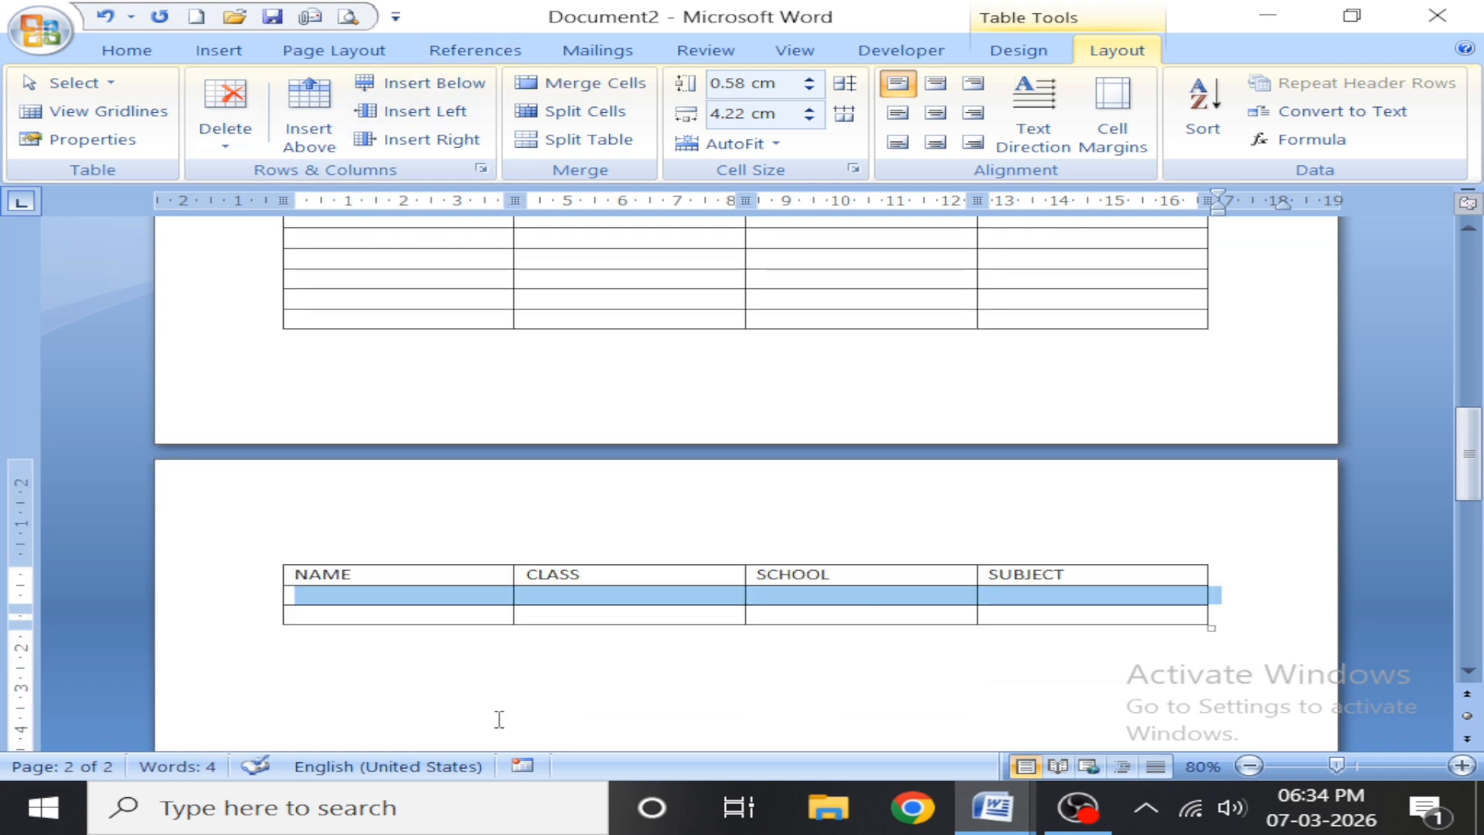
left_click(439, 600)
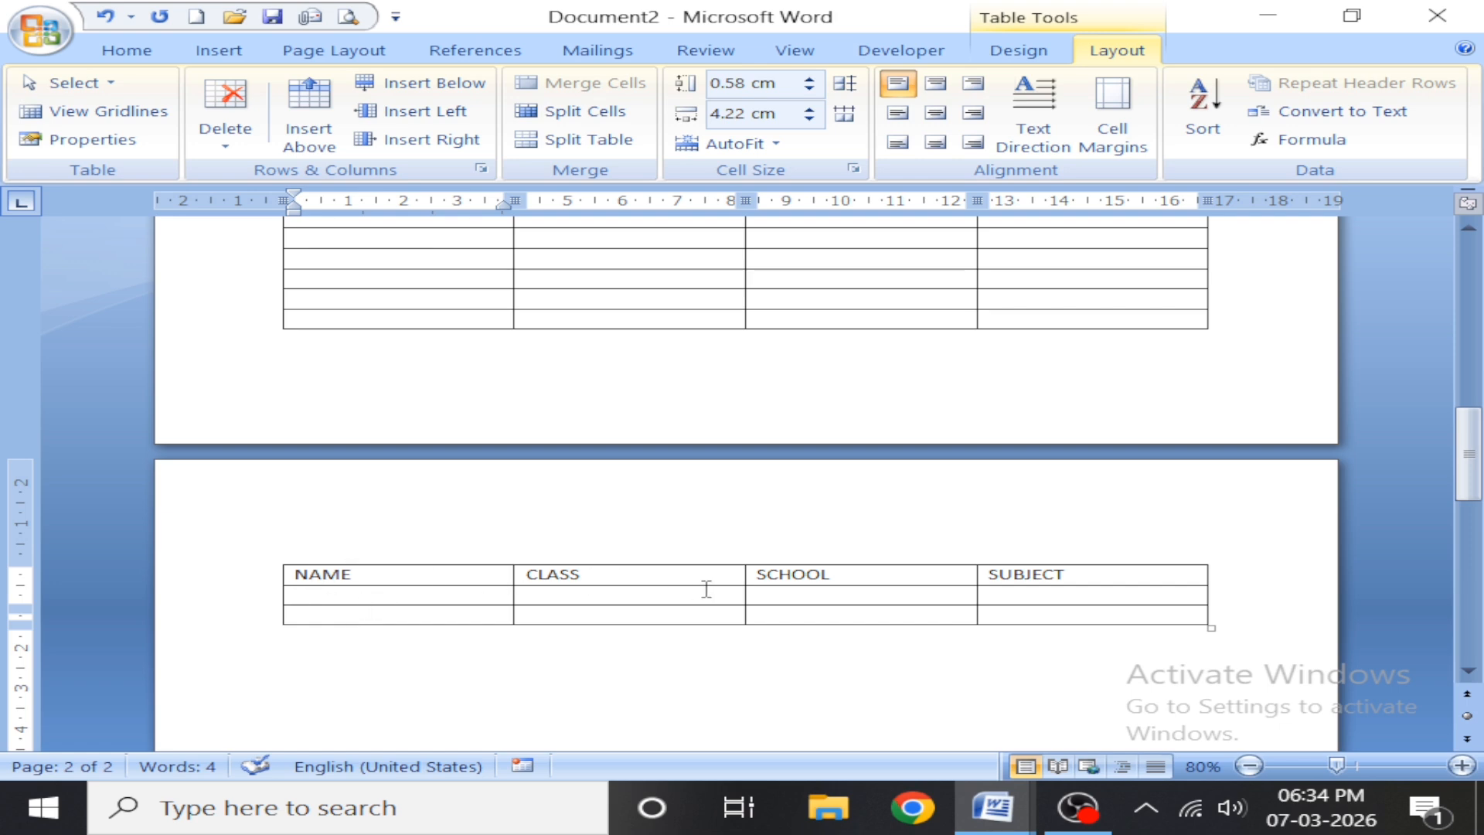
scroll(868, 617, "up", 1)
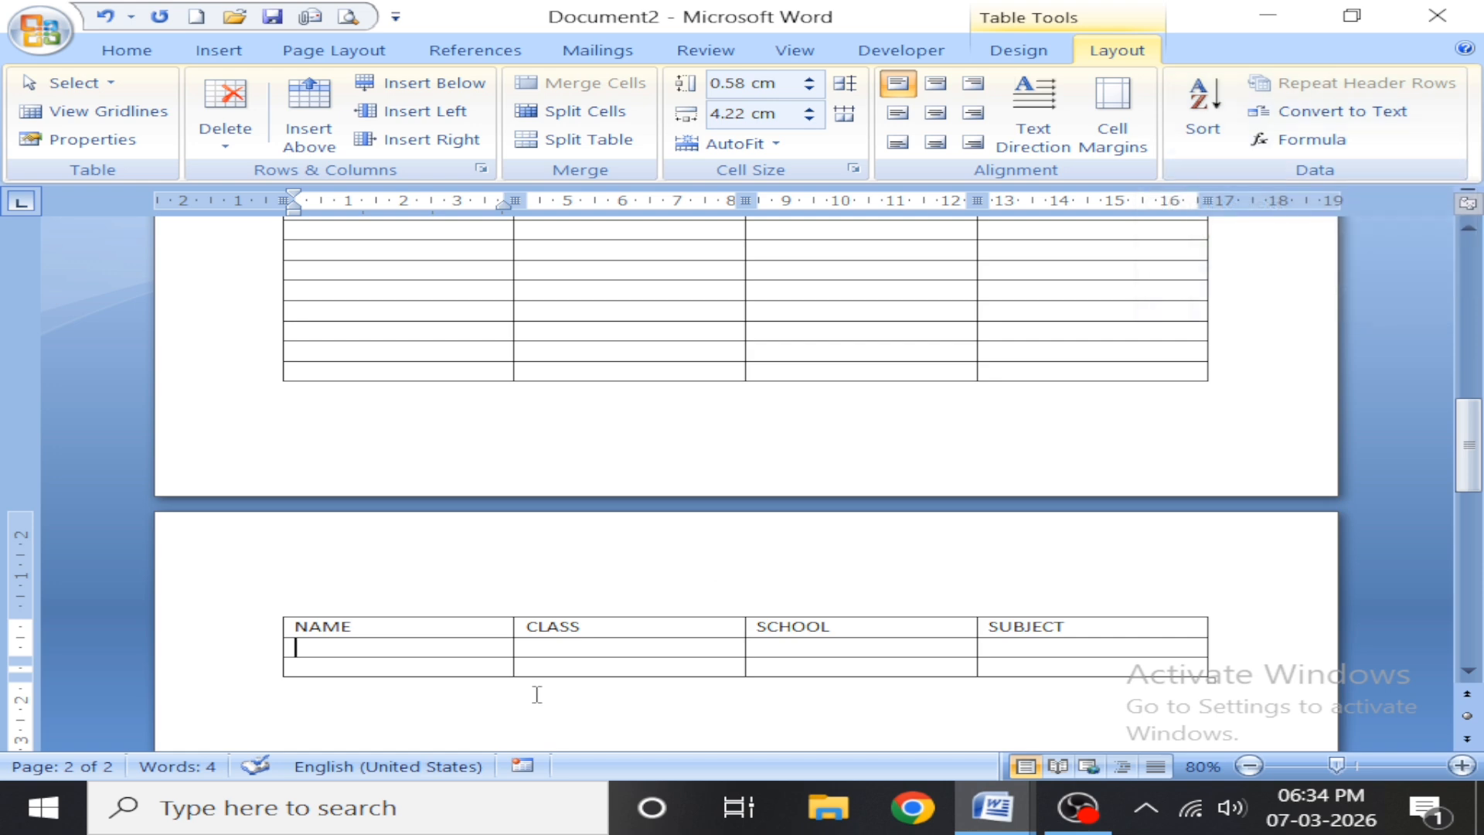
scroll(531, 691, "up", 1)
scroll(531, 691, "up", 6)
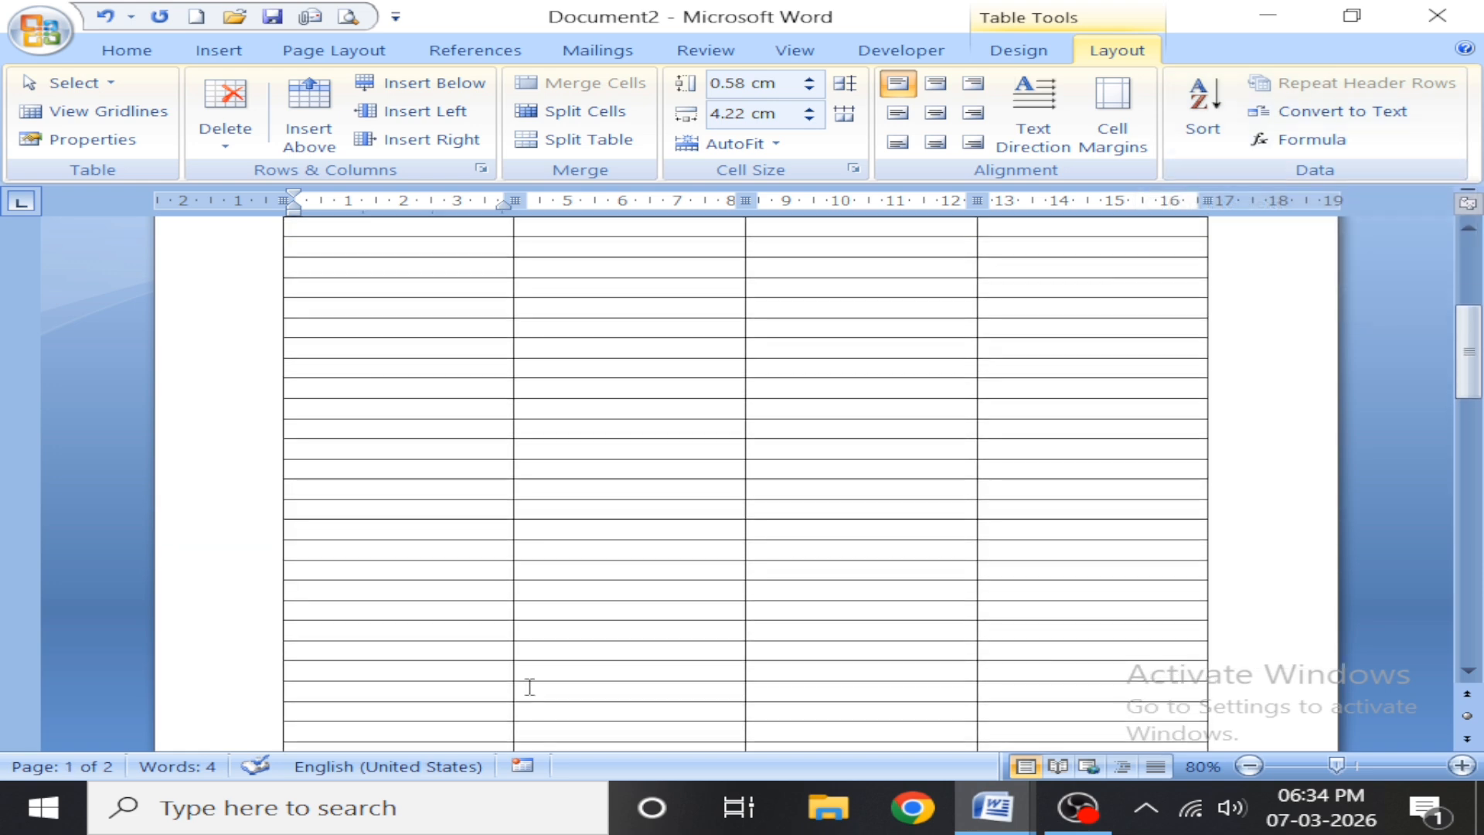
Switch to Document3 and convert the whole number table to text separated with tabs
mouse_move(993, 808)
left_click(1133, 706)
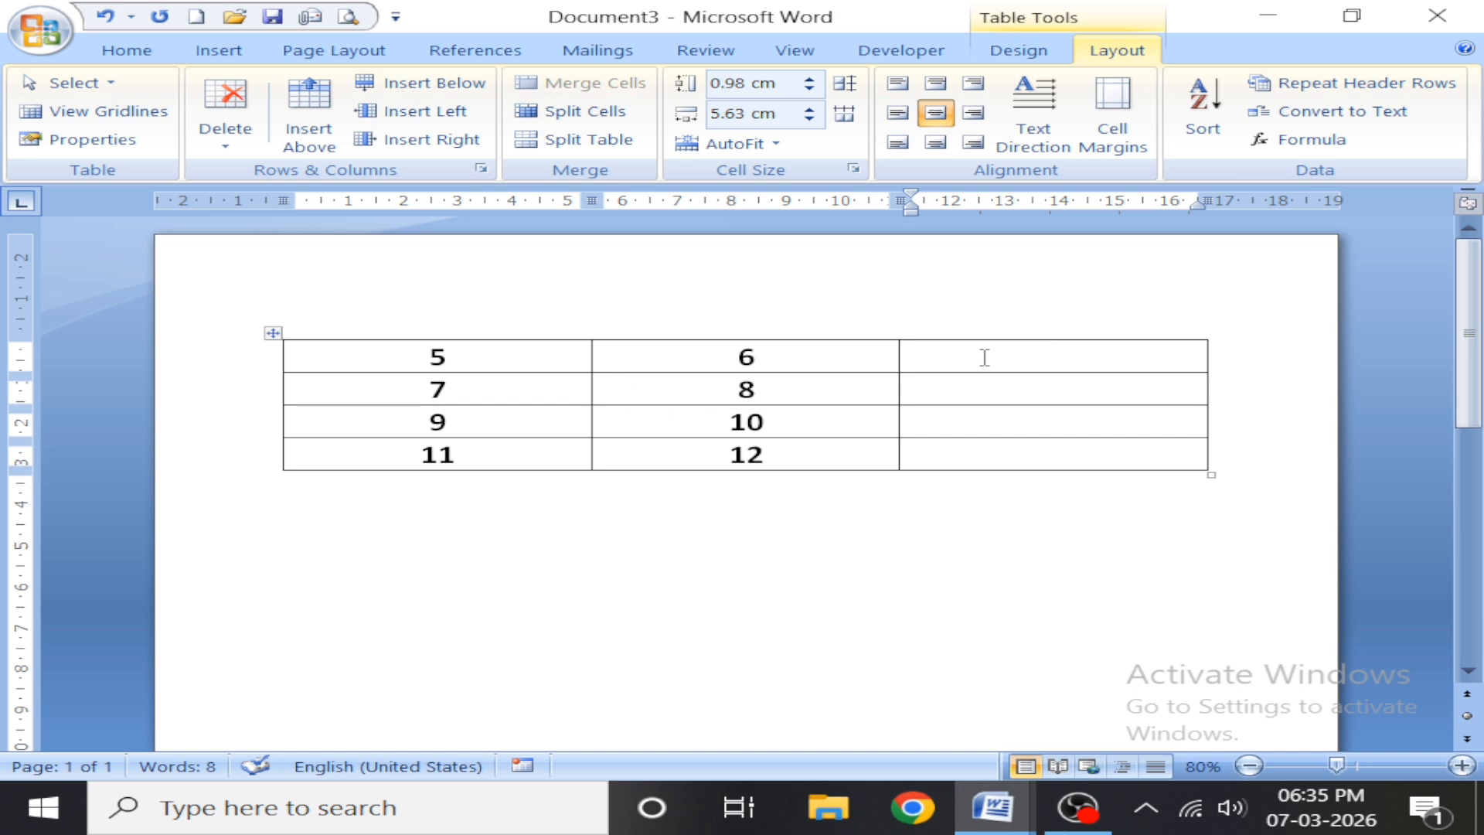
left_click(273, 333)
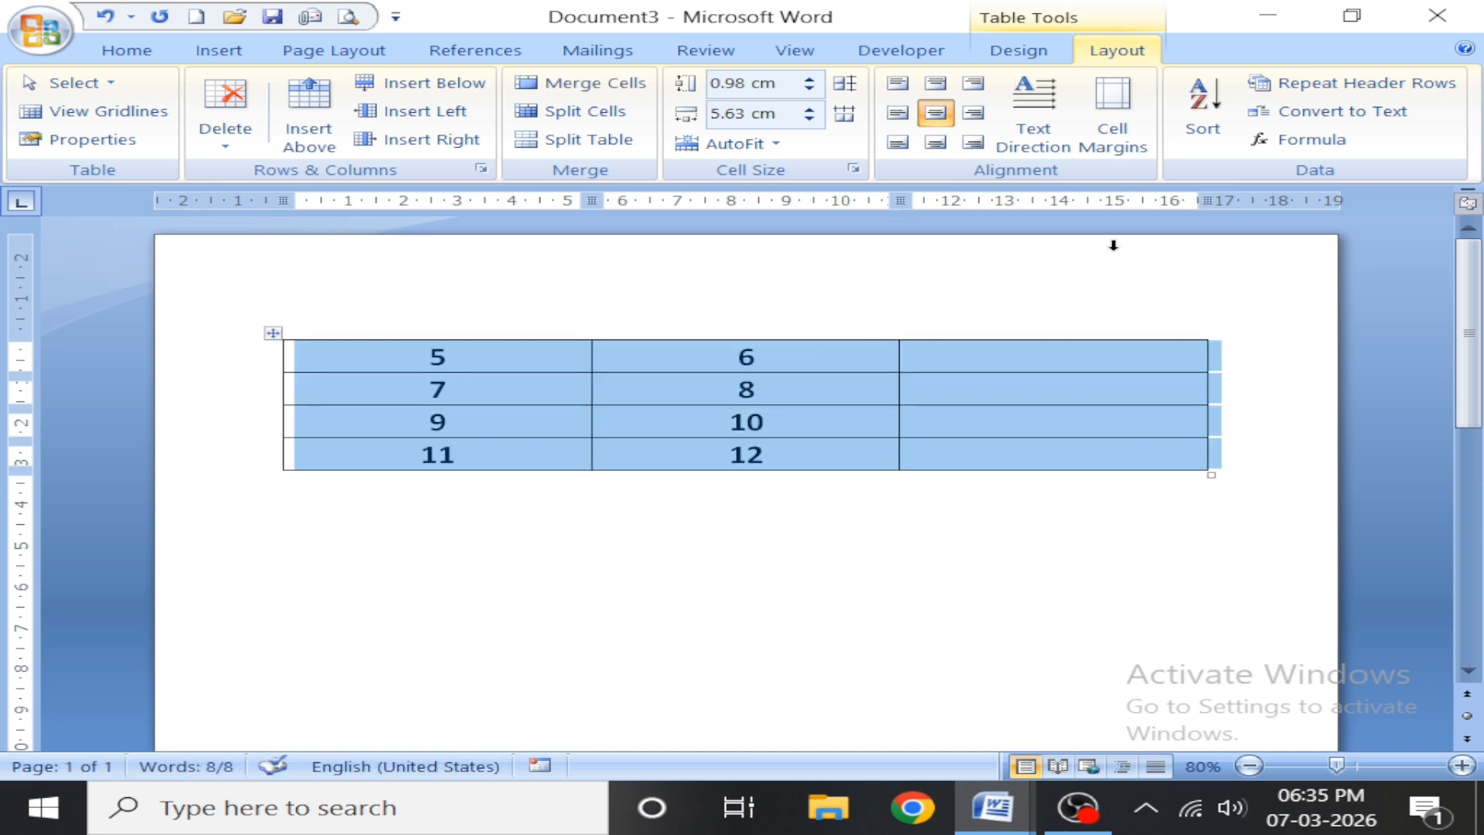
left_click(1328, 112)
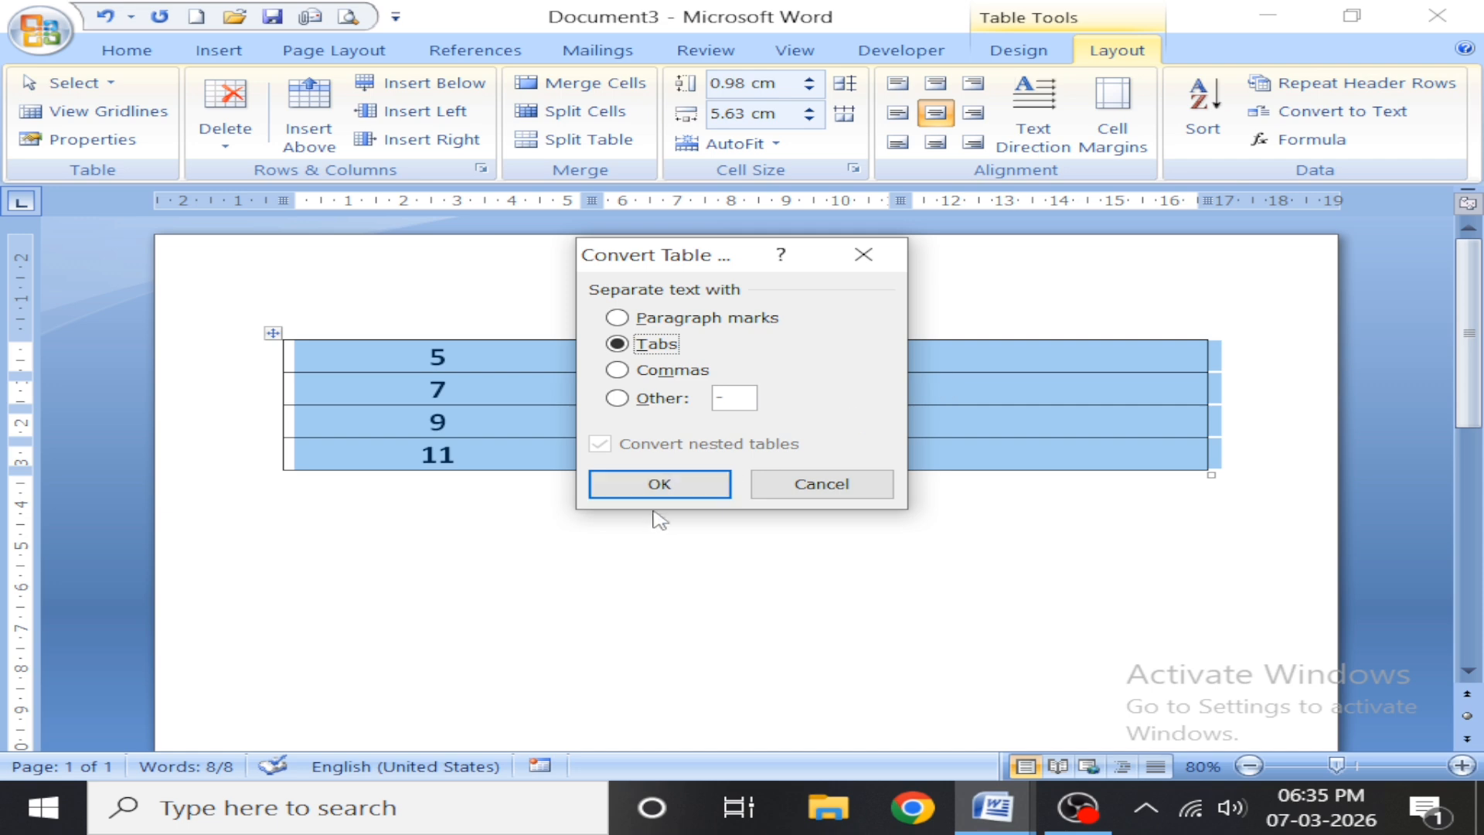
left_click(659, 487)
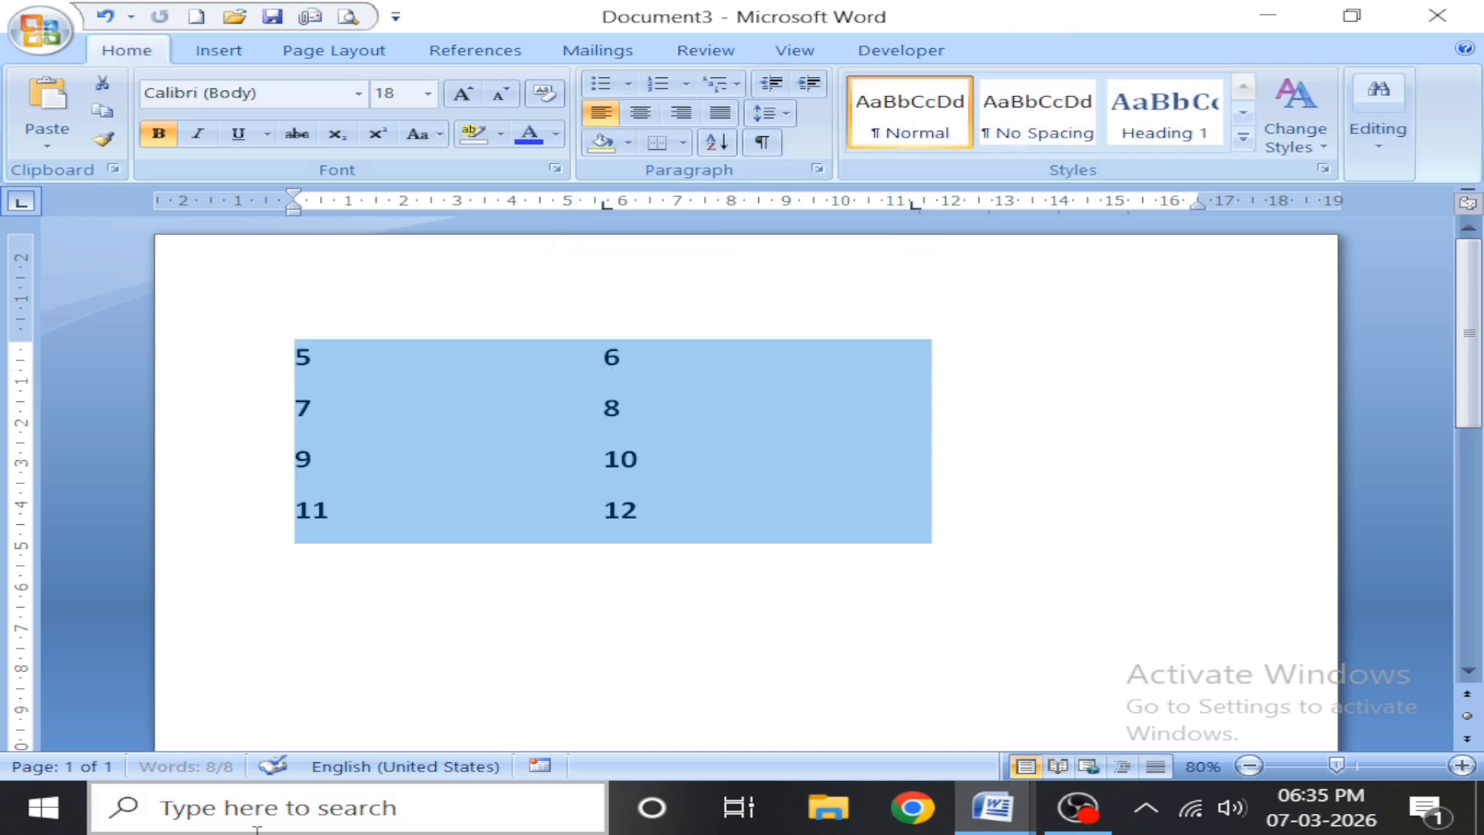
left_click(676, 421)
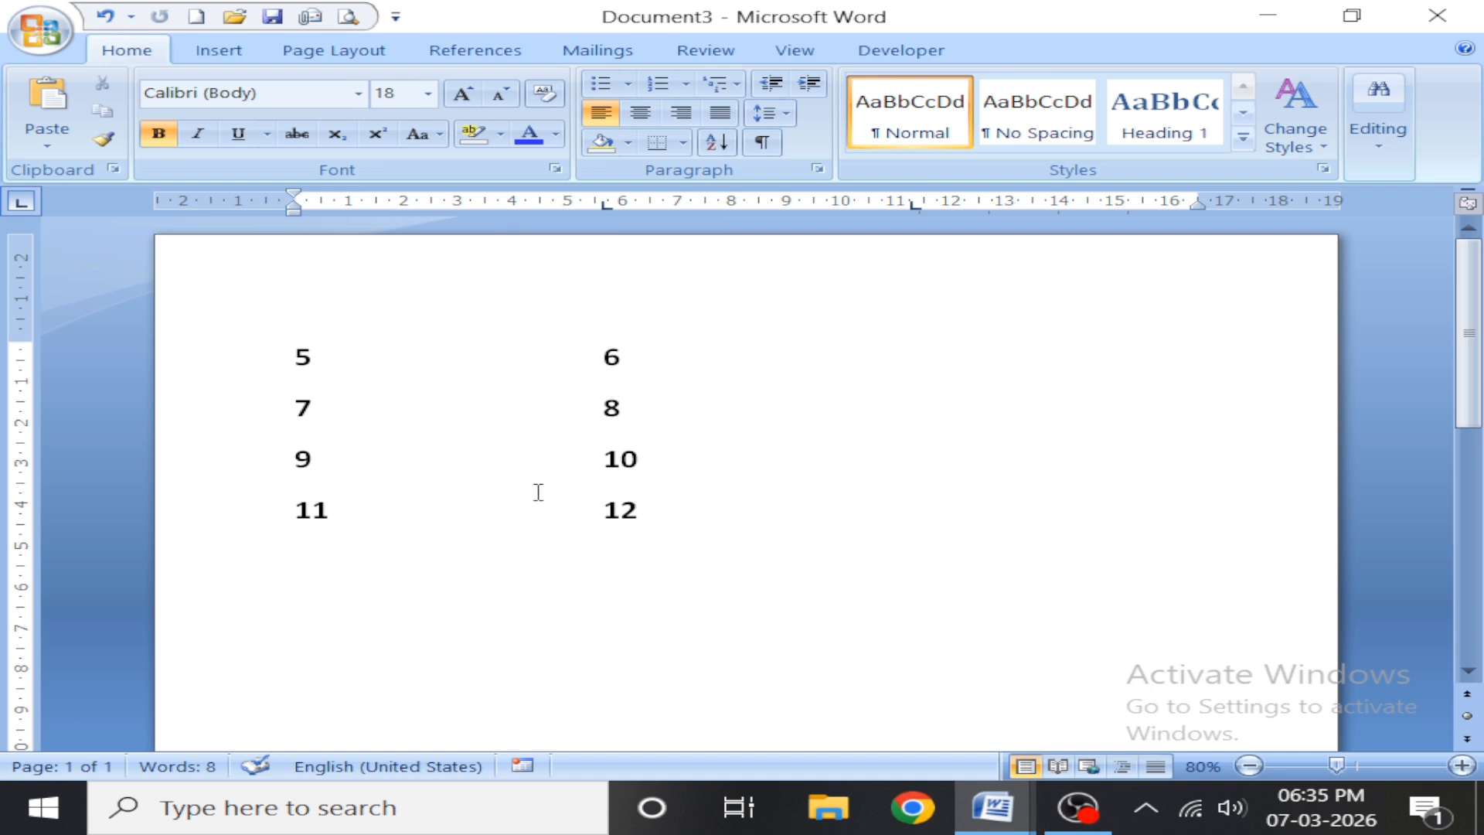
Undo the conversion of the number table to text
key("ctrl+z")
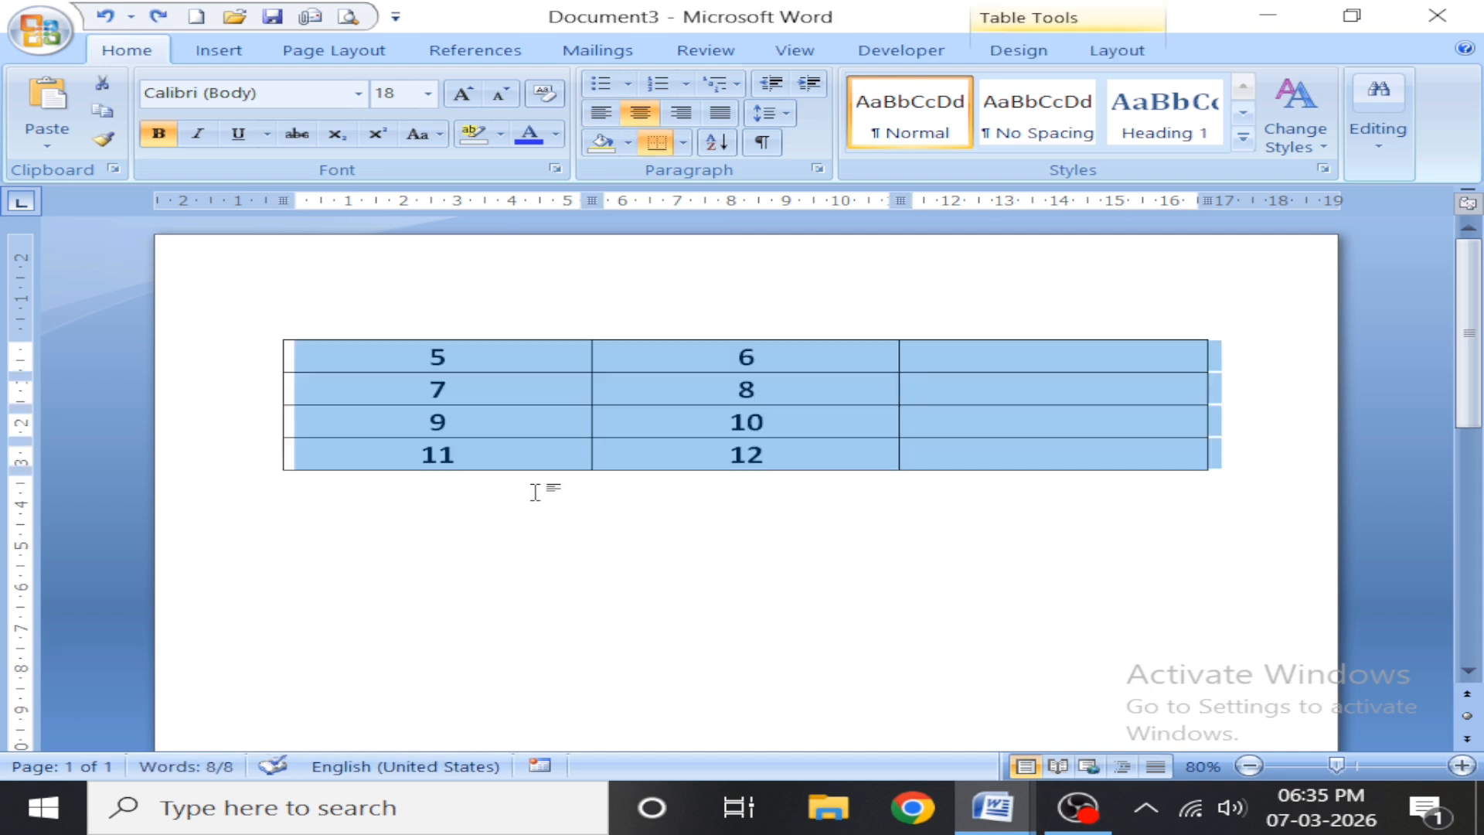
left_click(804, 365)
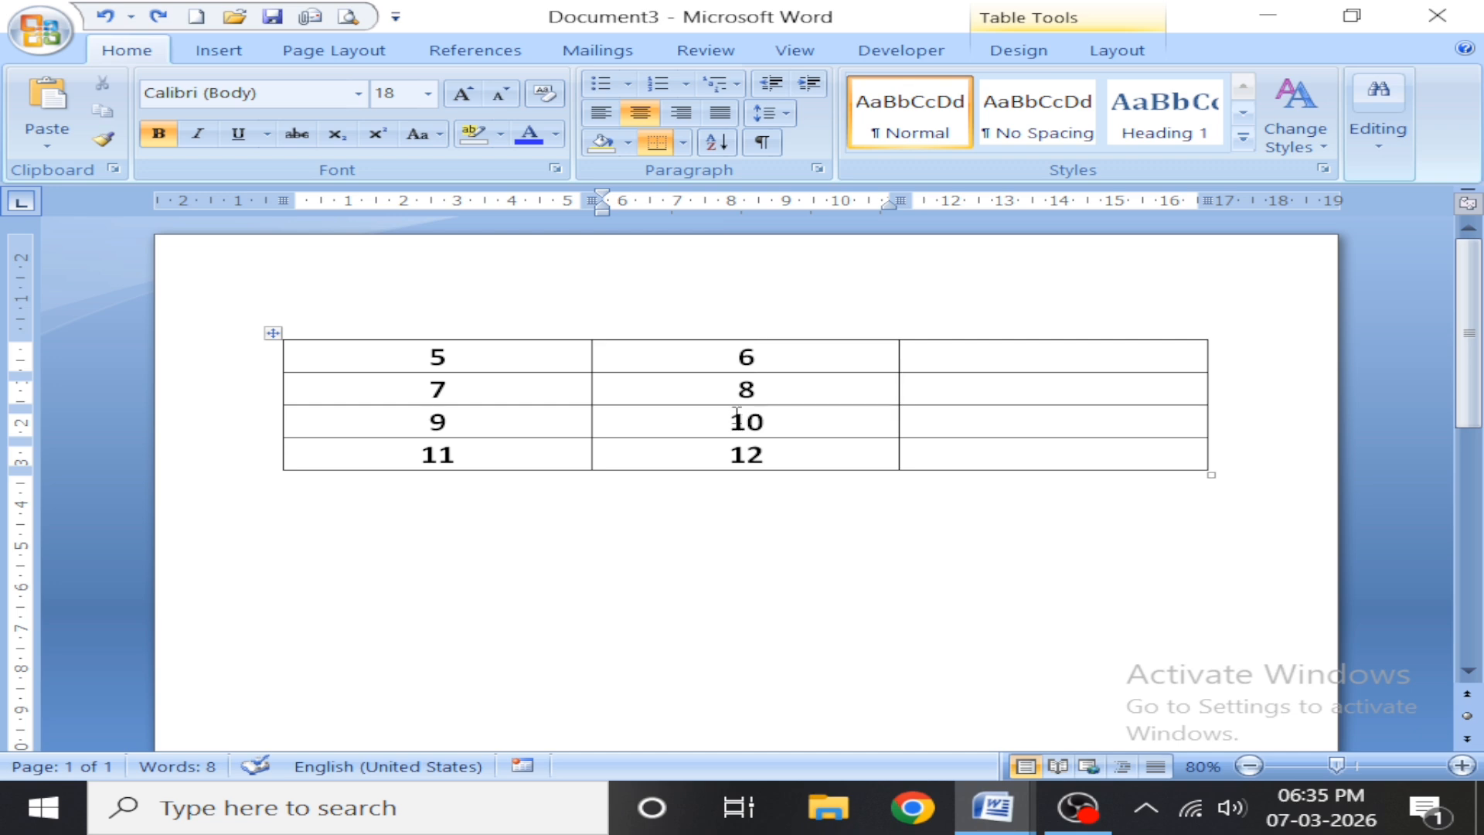
left_click(1117, 50)
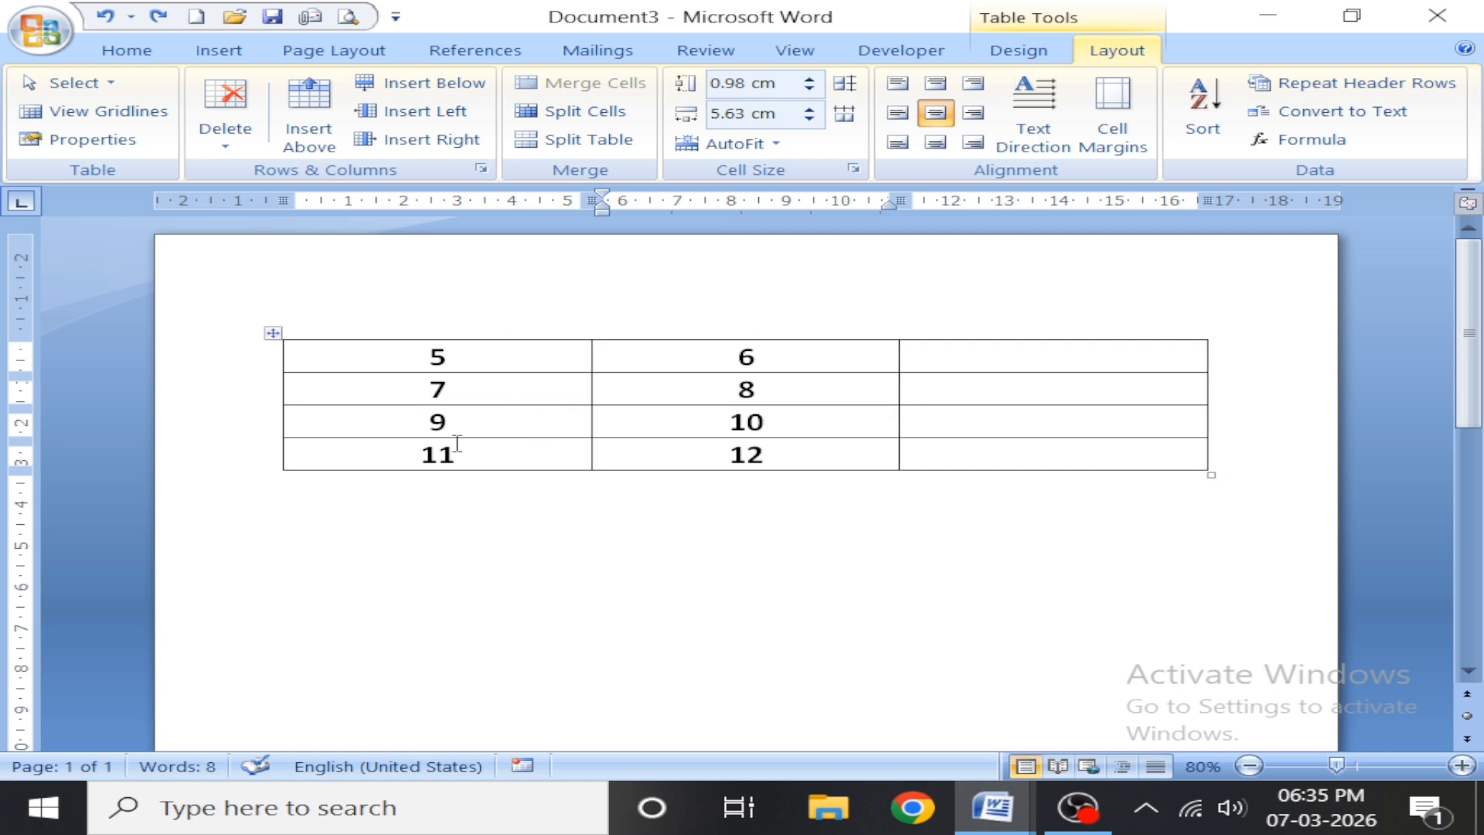
Check where the Convert Text to Table command is found among the table insertion options
left_click(224, 51)
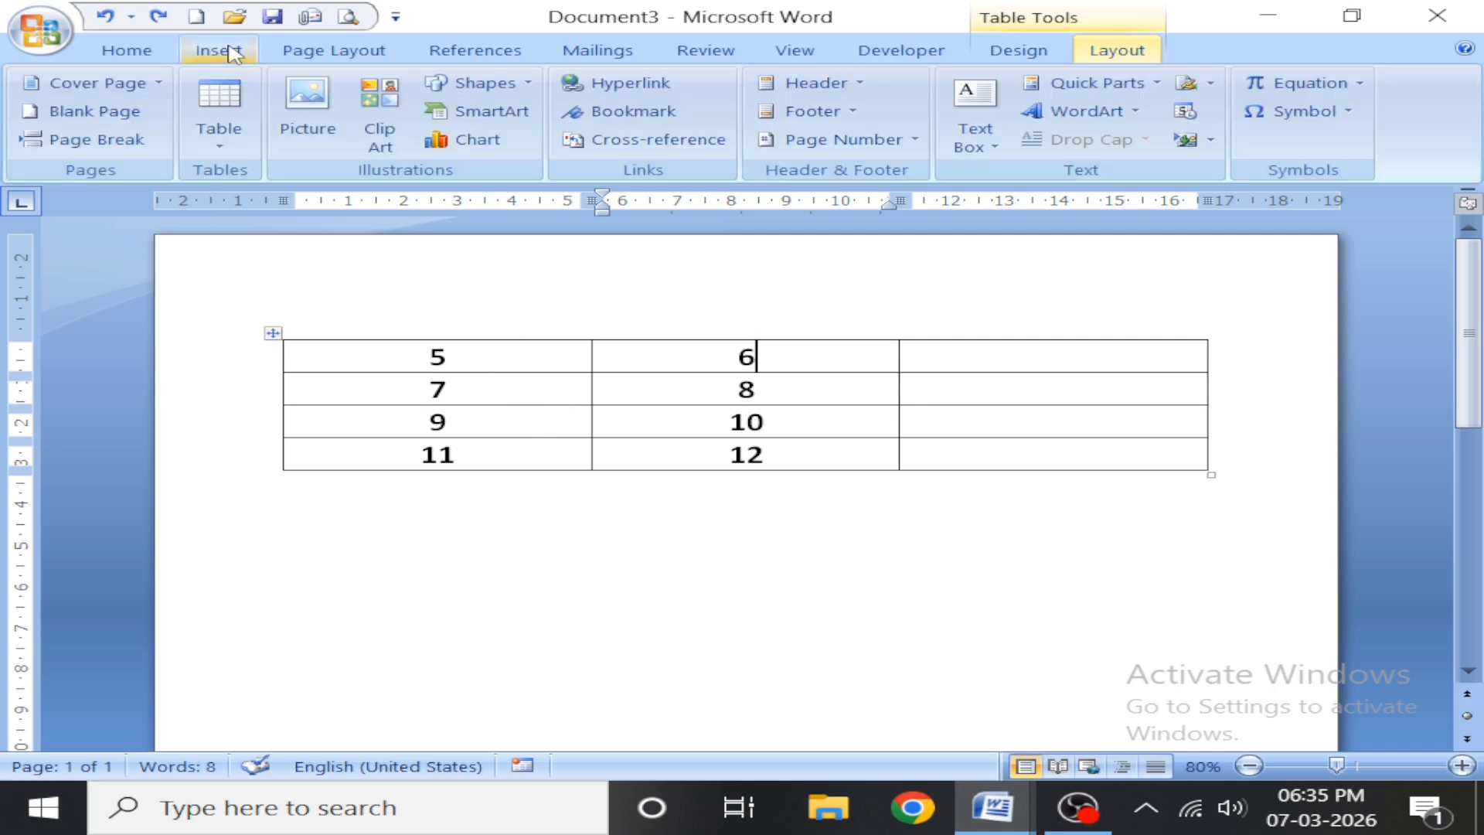
left_click(219, 147)
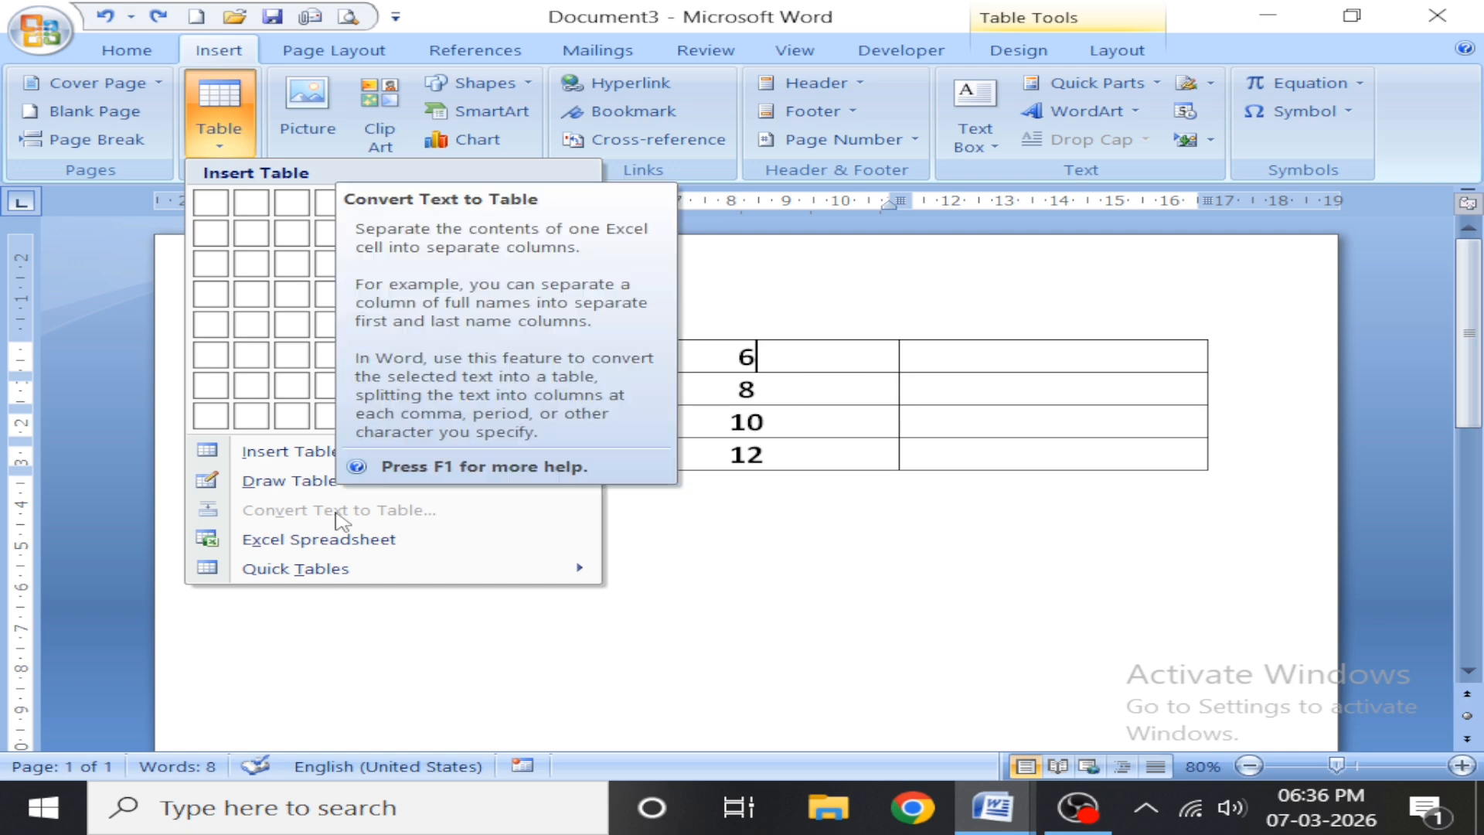
left_click(818, 361)
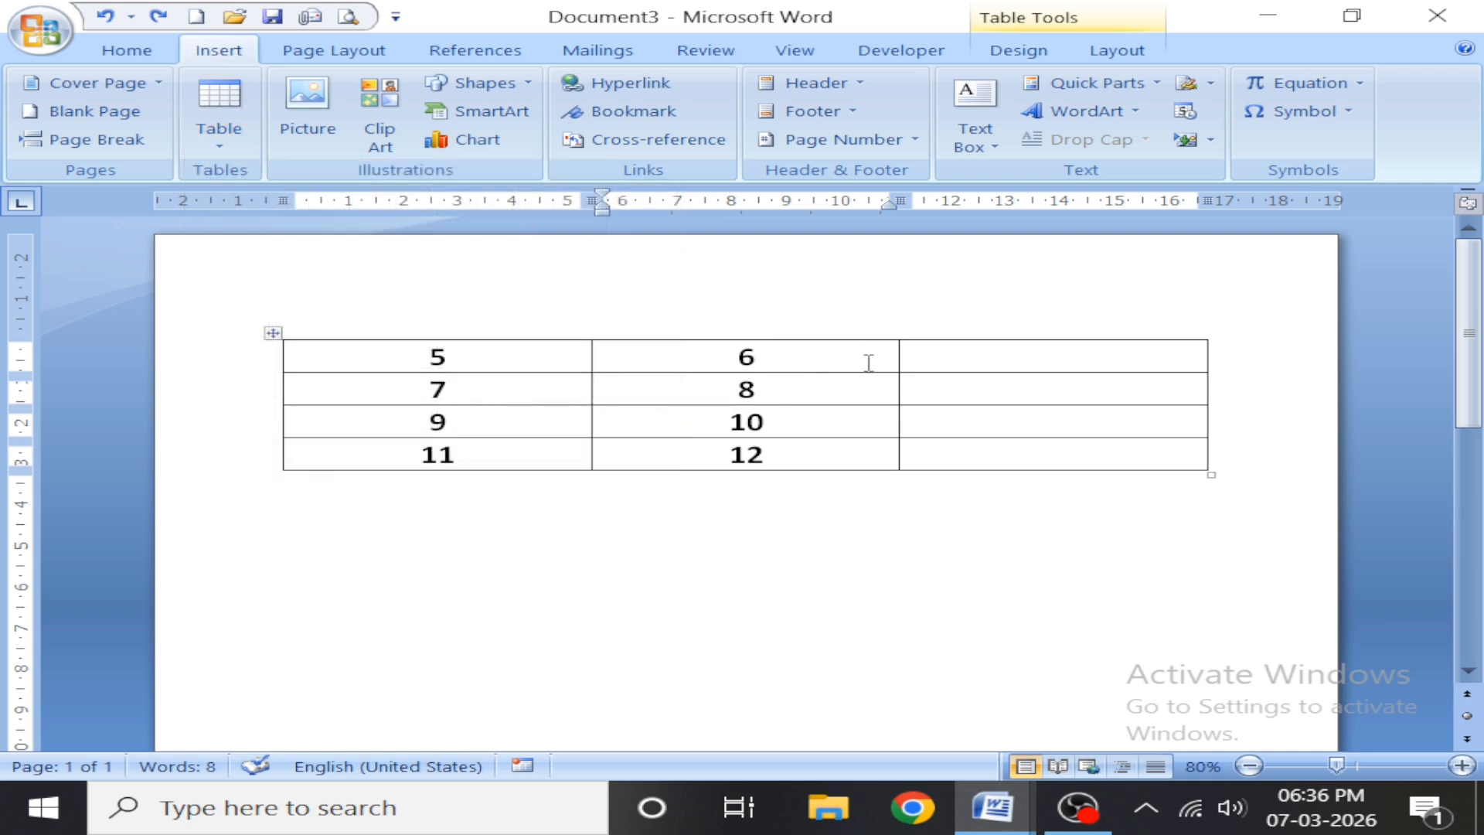
Insert the formula =SUM(LEFT) in the third cell of the first row to add 5 and 6
left_click(1119, 50)
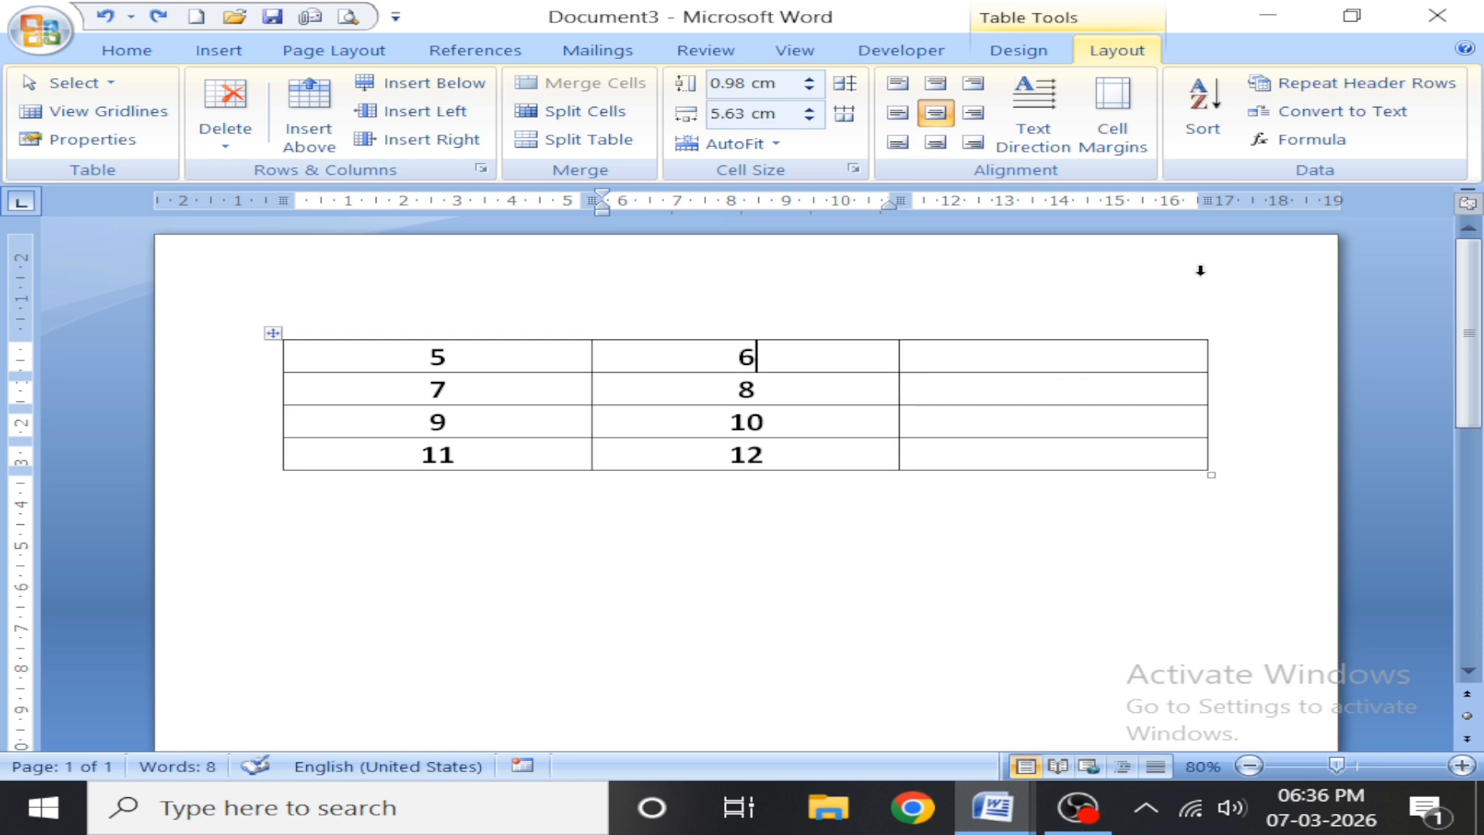
left_click(982, 361)
left_click(1300, 141)
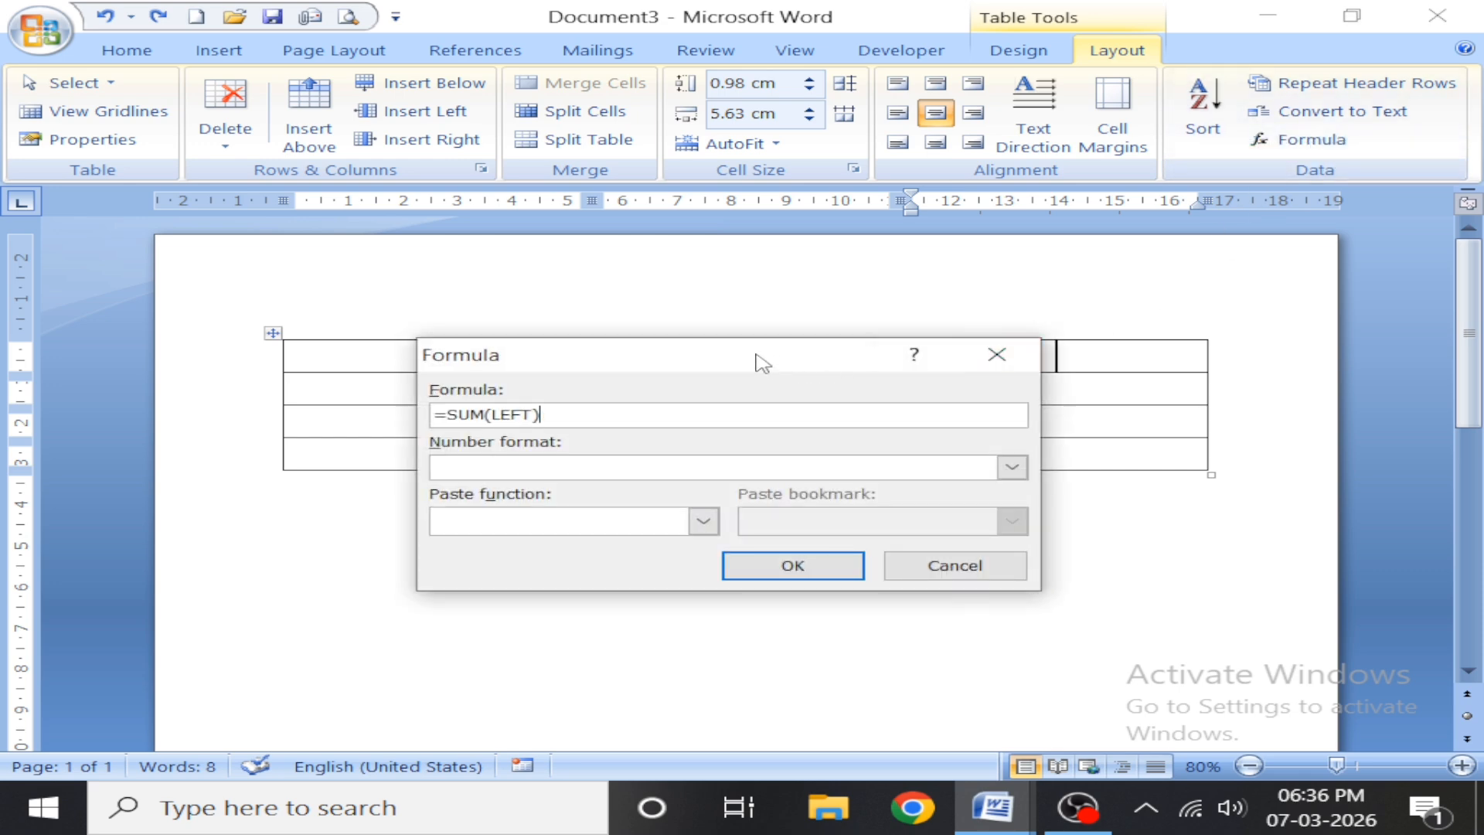
left_click_drag(762, 358, 860, 508)
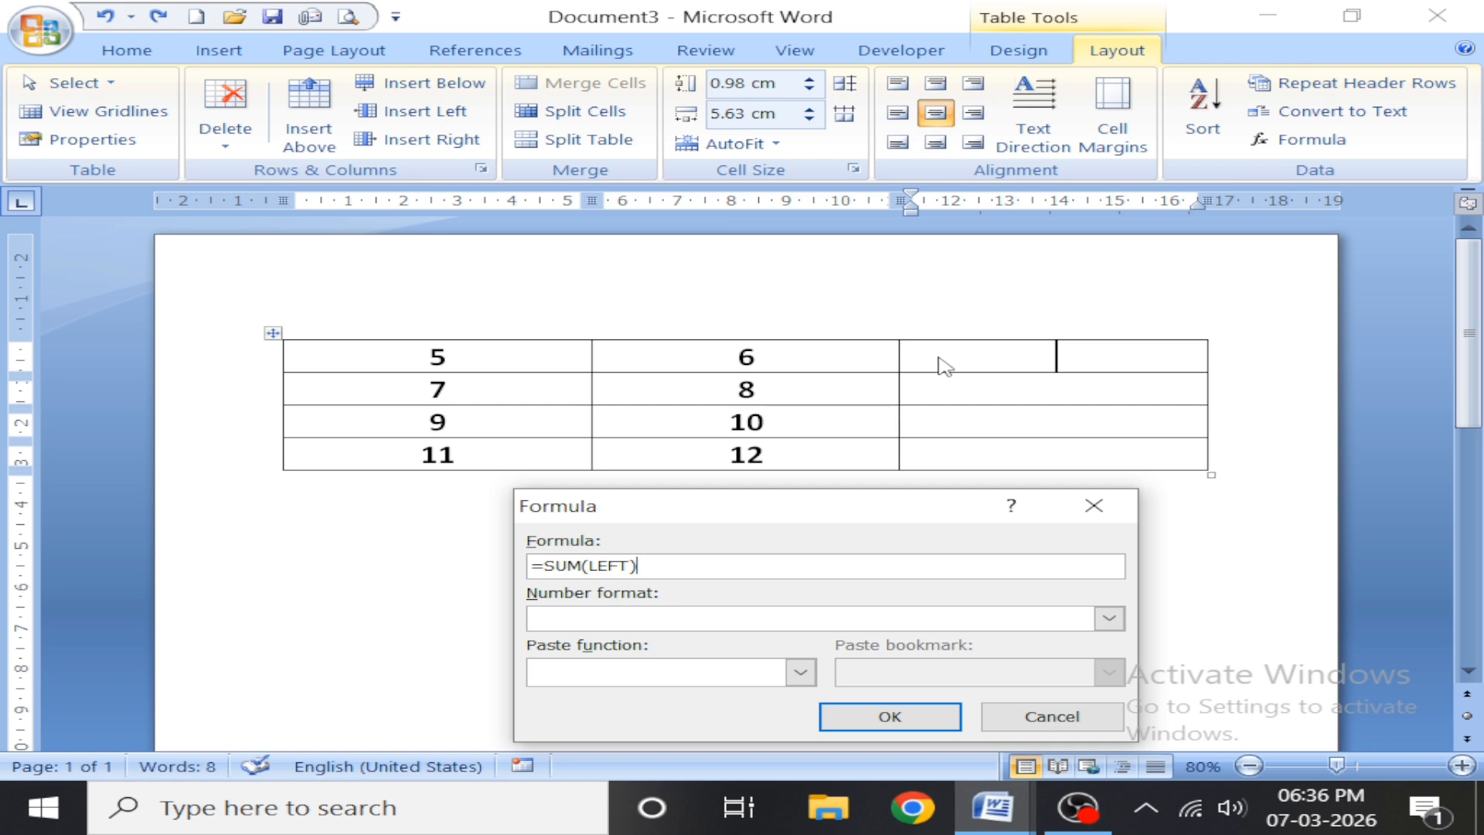
left_click(915, 717)
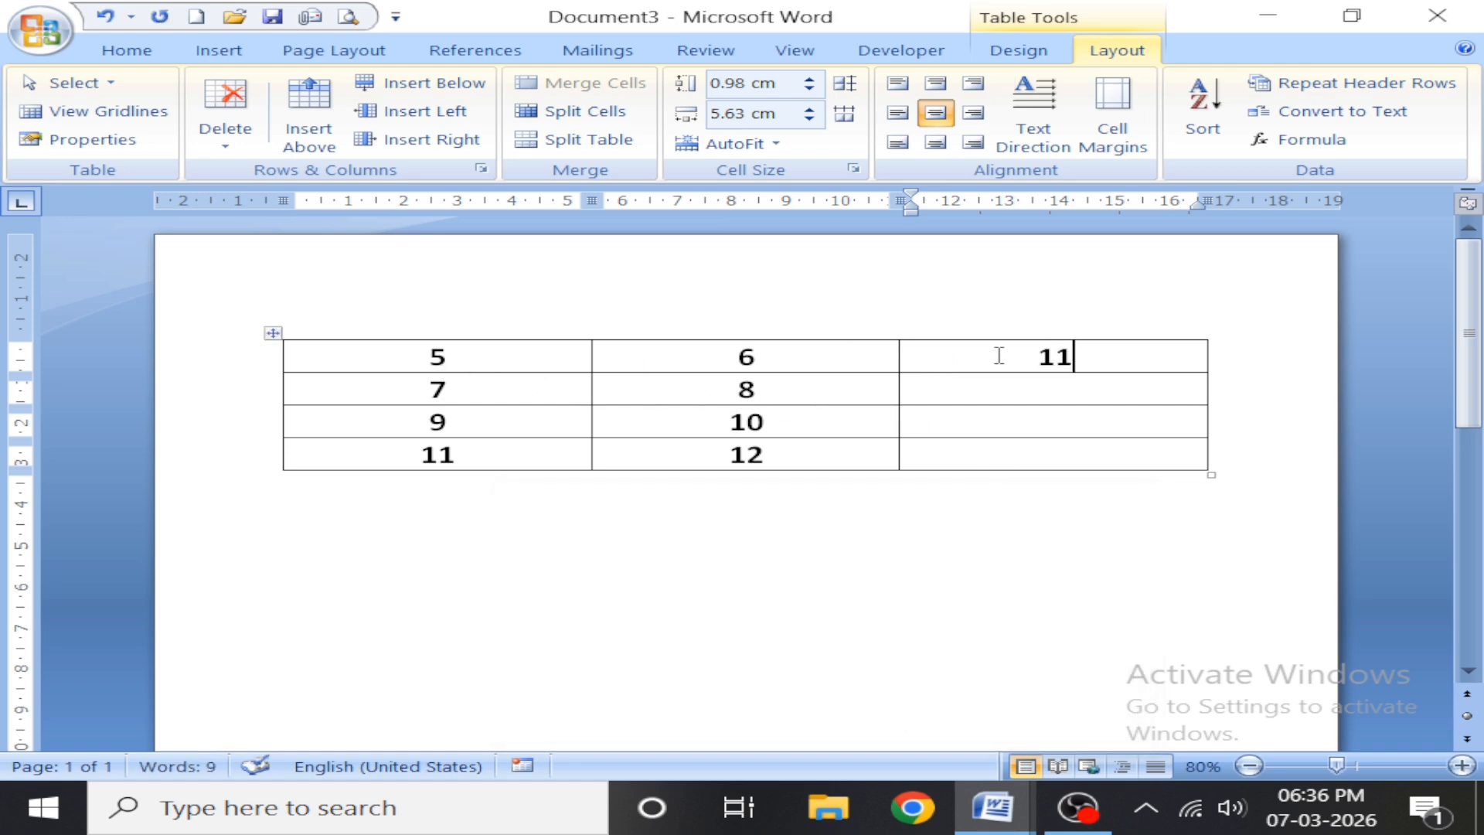
Insert a formula in the third cell of the second row, changing it to =SUM(LEFT) to add 7 and 8
left_click(987, 386)
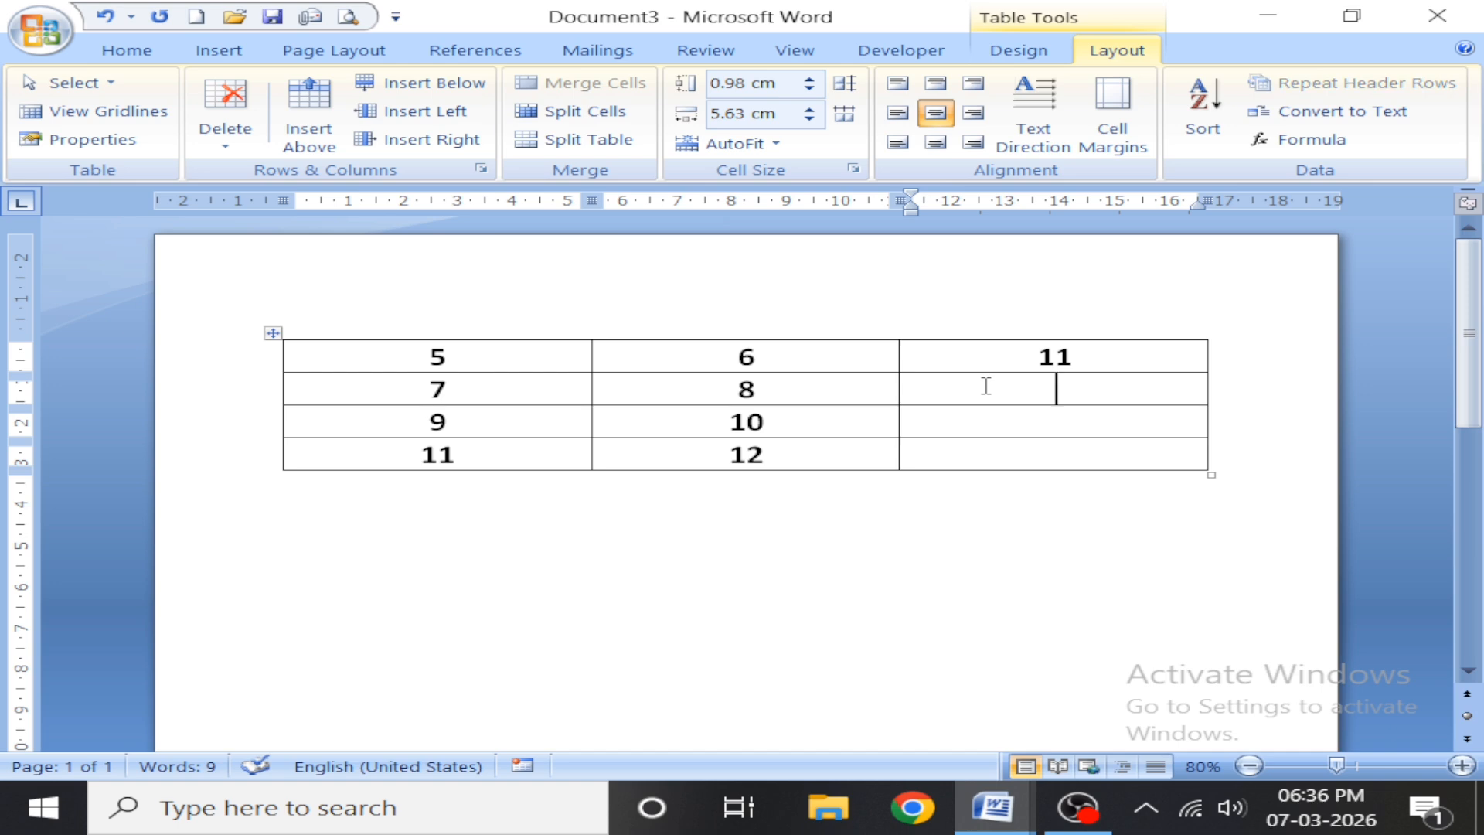
left_click(1306, 140)
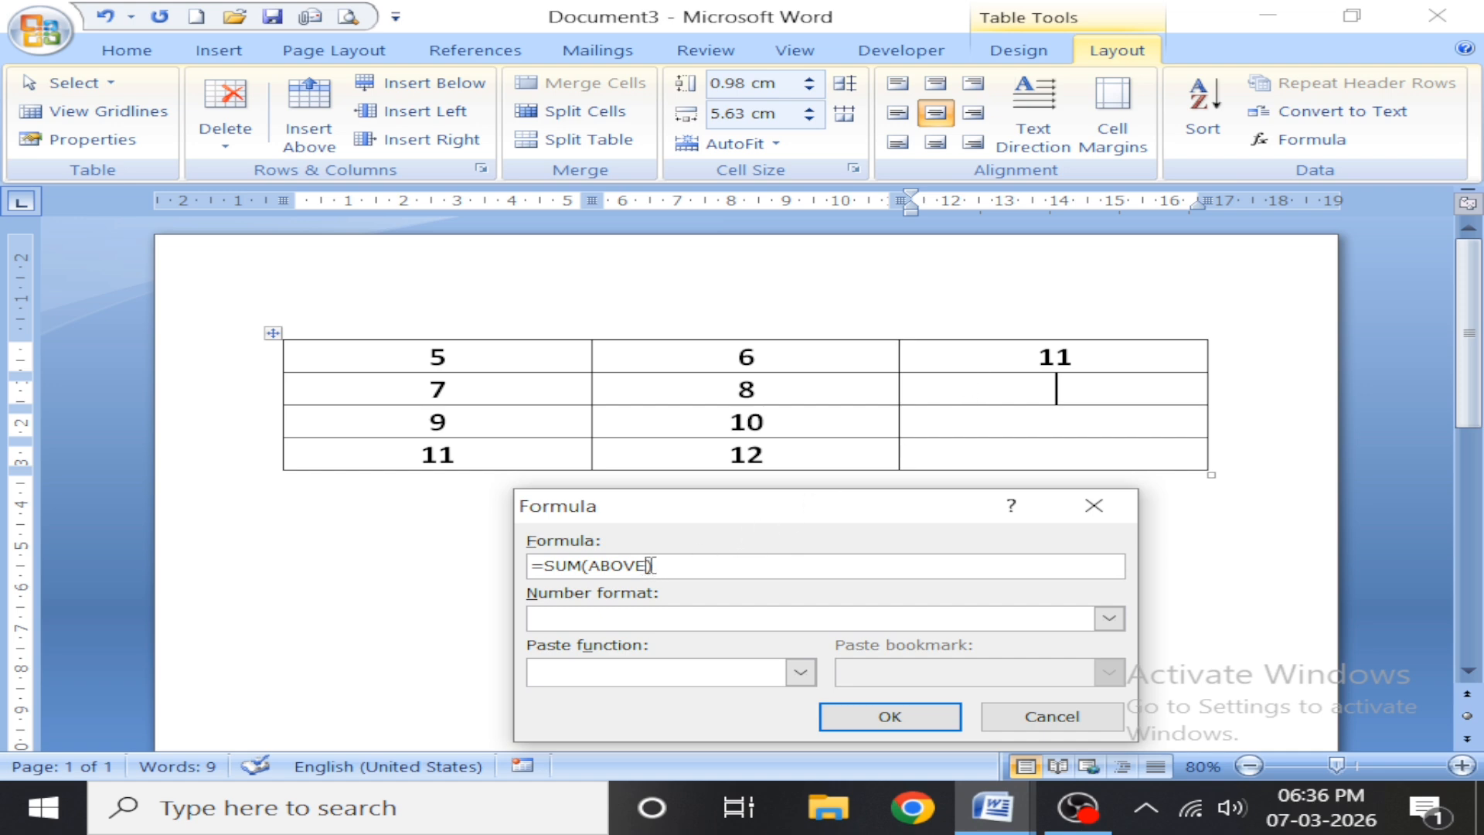
left_click_drag(650, 565, 609, 567)
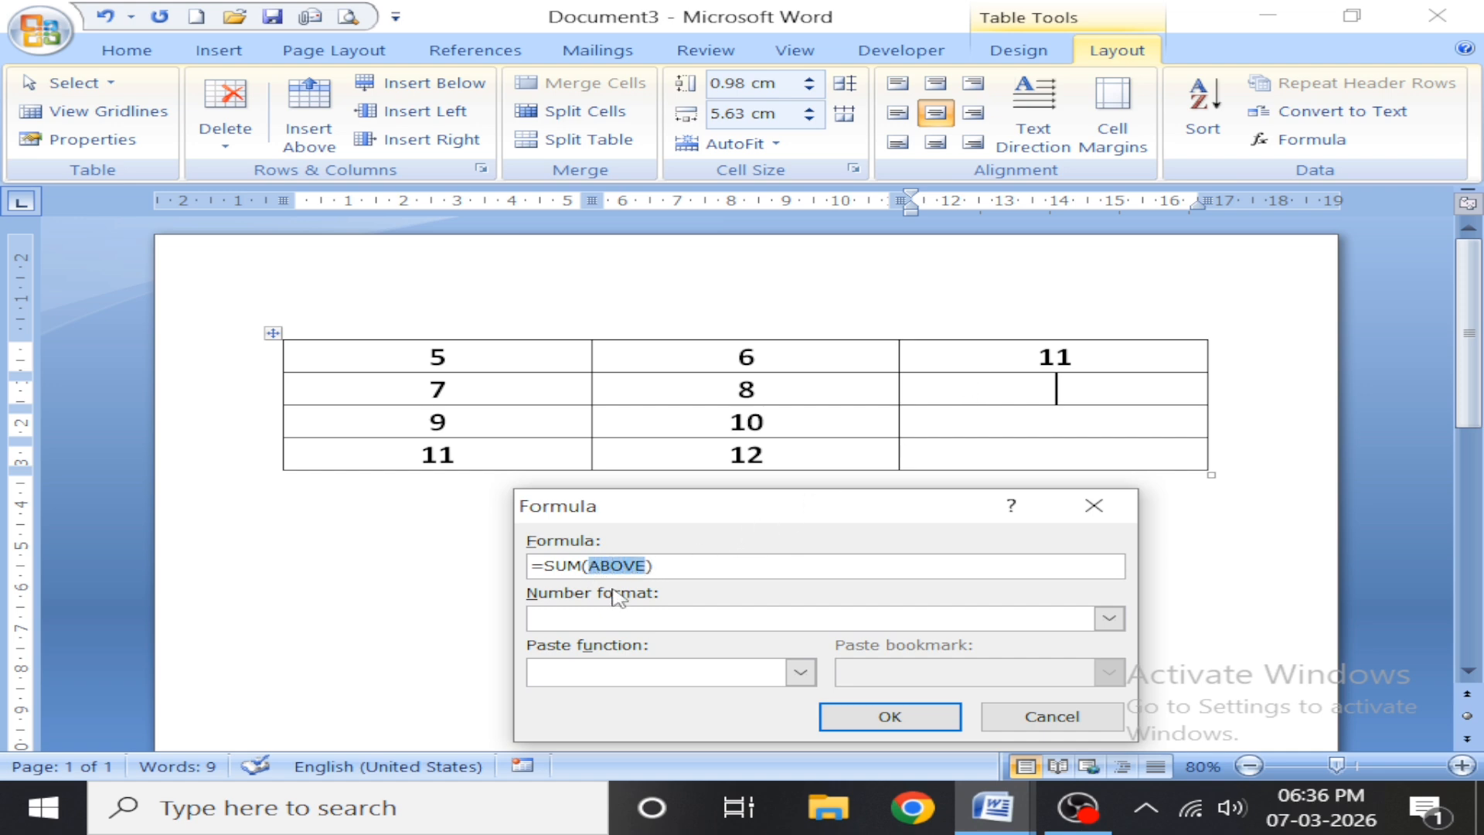
type("LEFT")
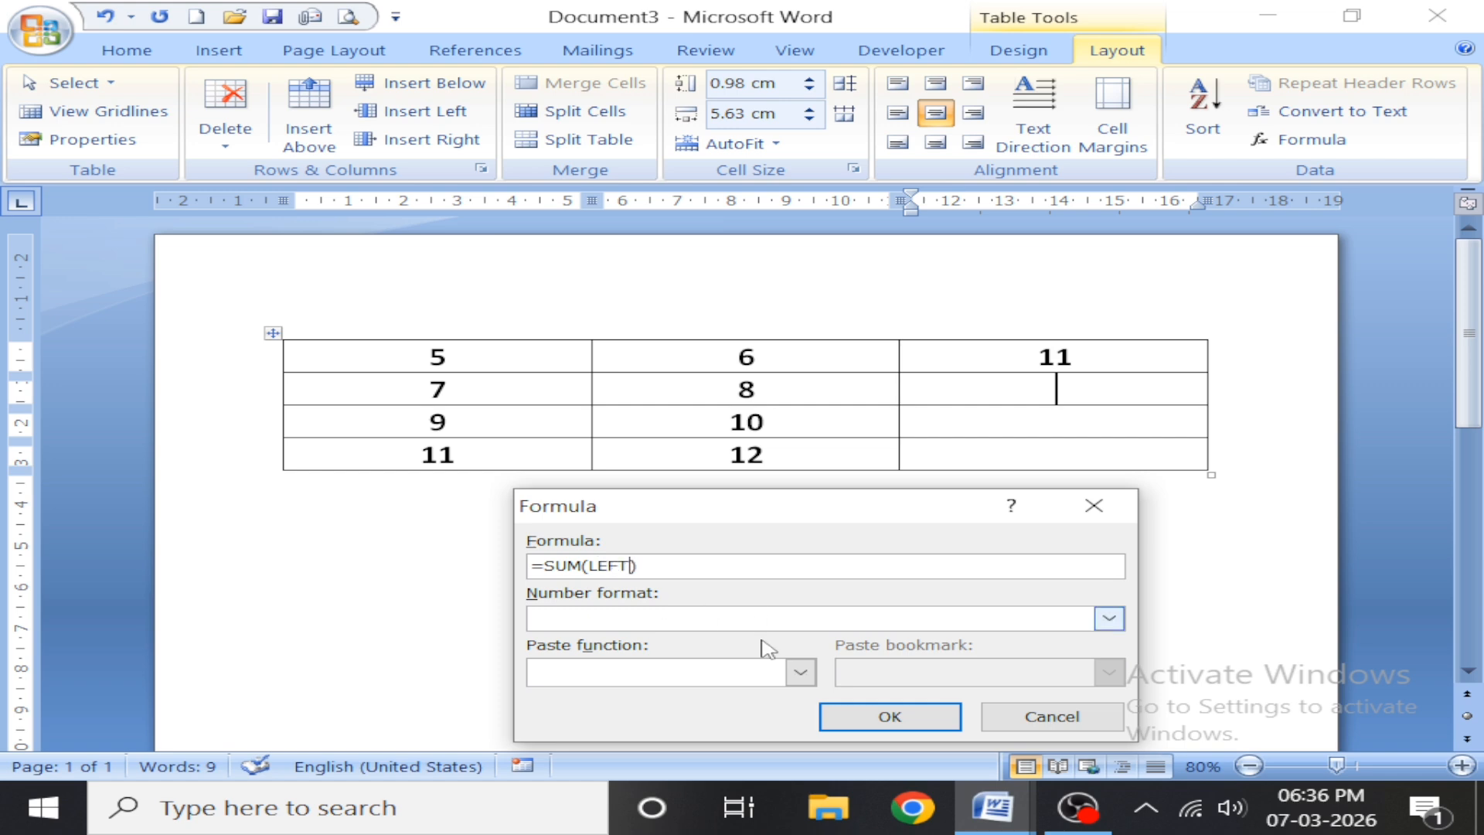
left_click(885, 715)
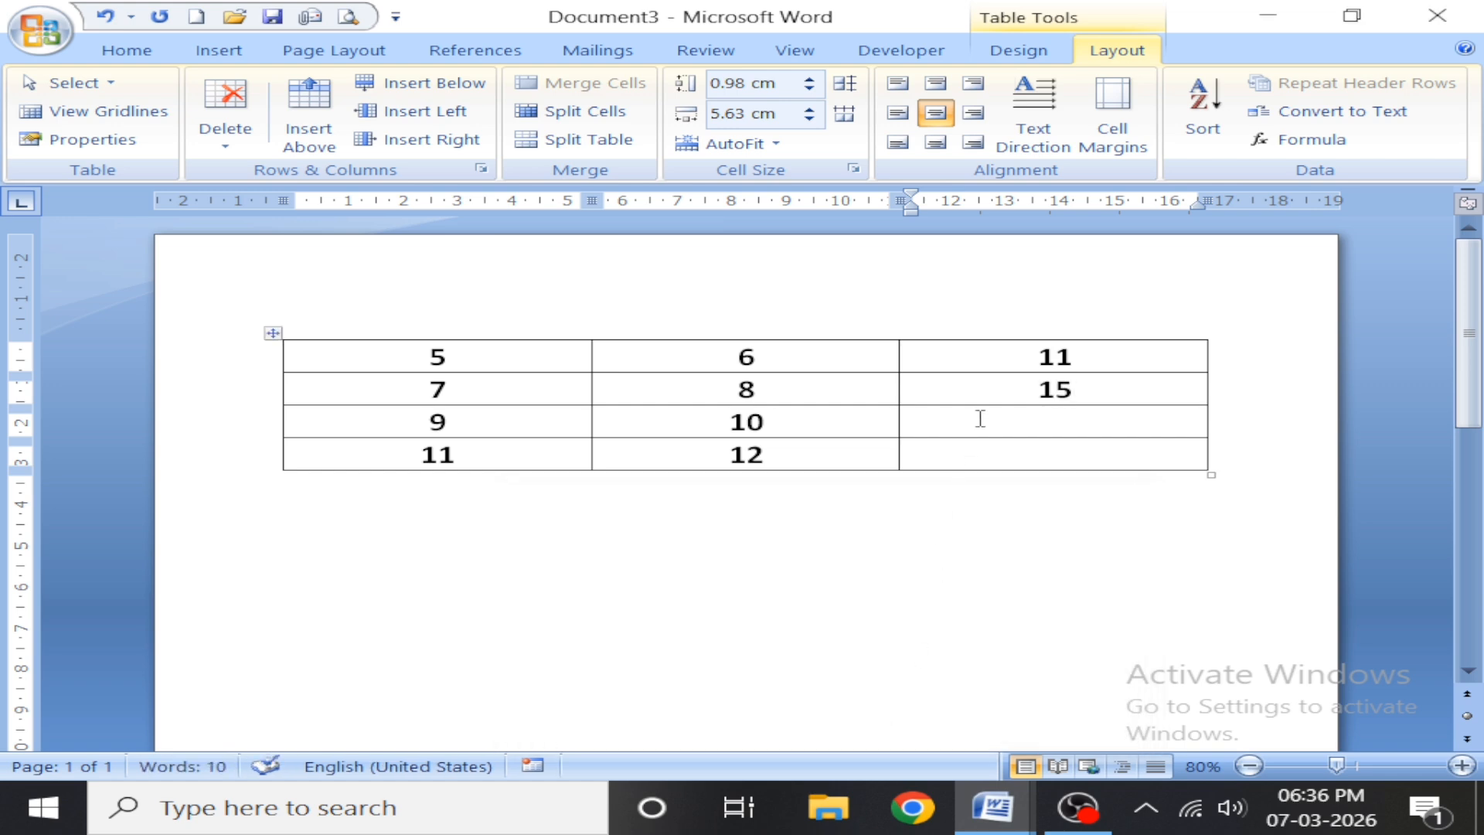